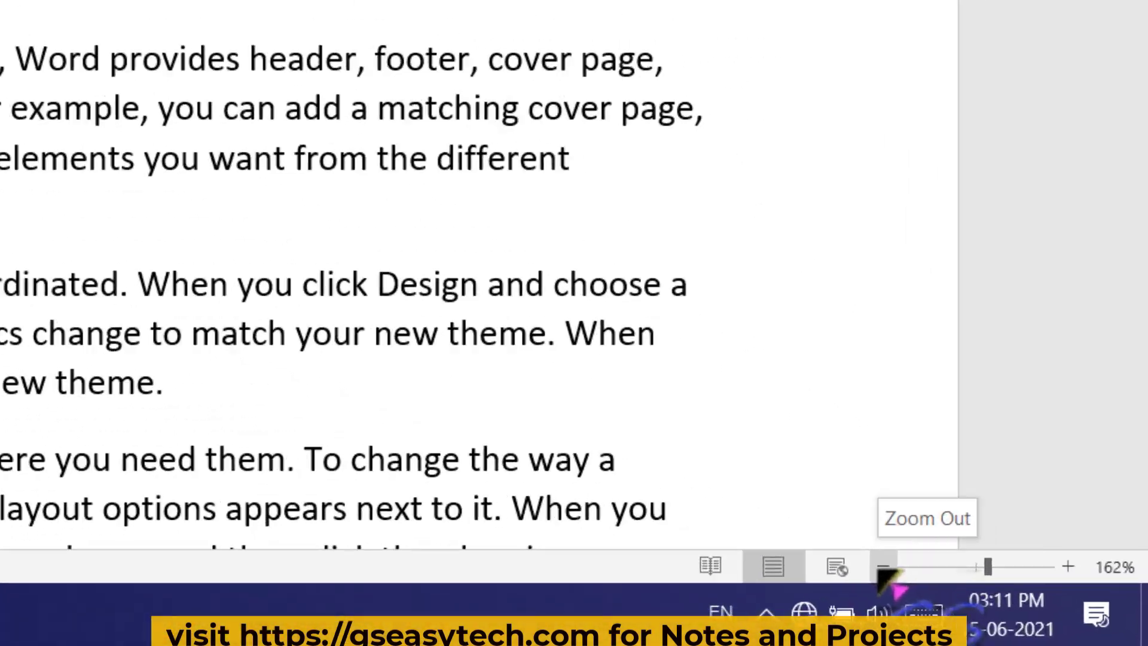
Zoom the document out to 50% so the whole first page is in view
click(1022, 608)
click(834, 551)
click(833, 551)
click(834, 551)
click(834, 551)
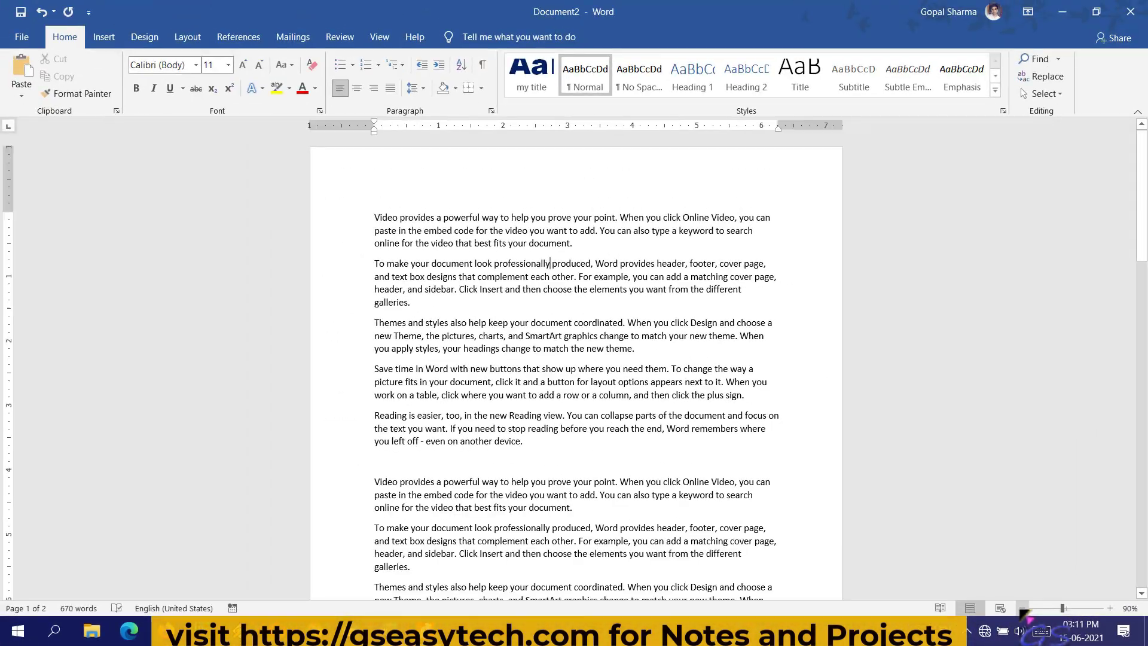
click(833, 551)
click(834, 551)
click(834, 552)
click(834, 551)
click(1022, 608)
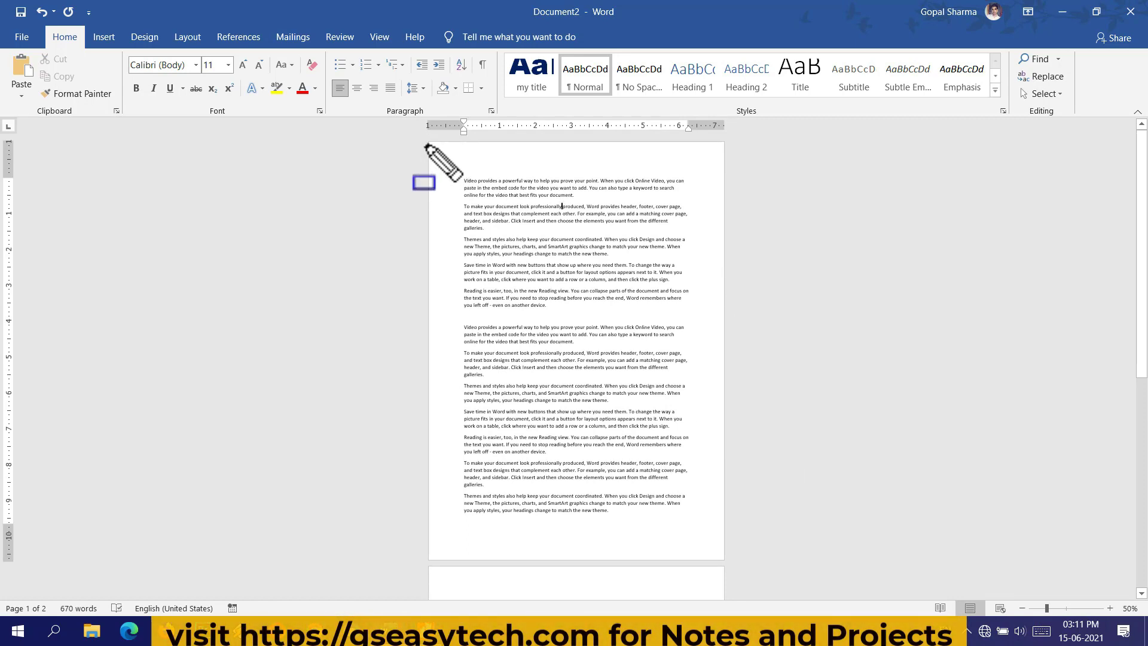
drag(422, 143, 753, 172)
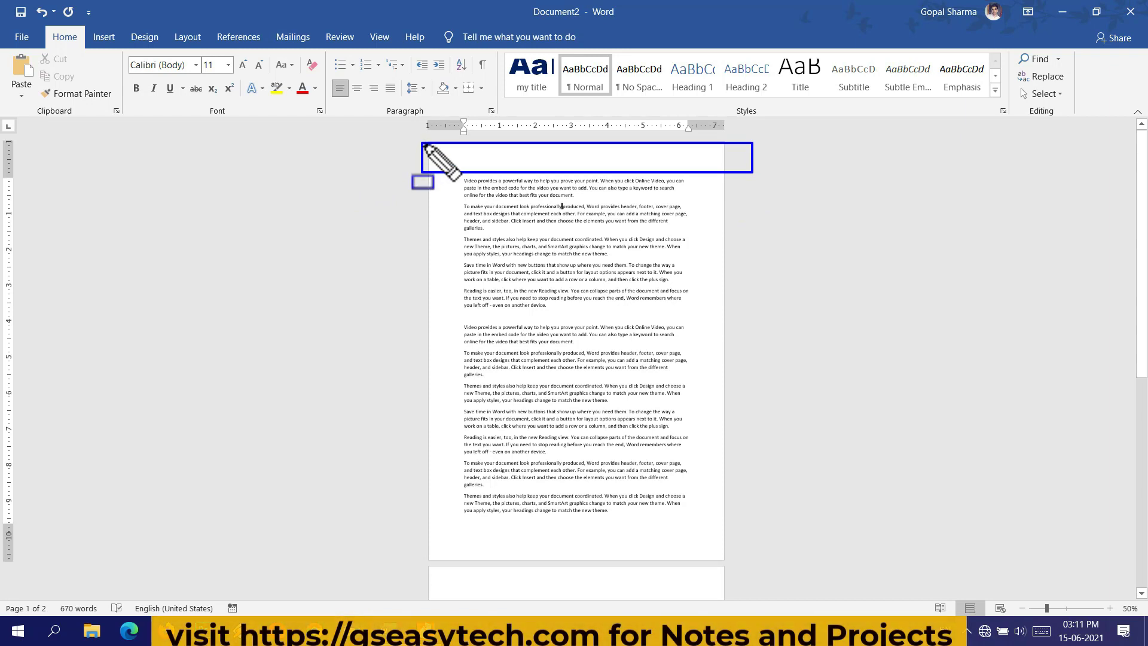
mouse_move(423, 144)
mouse_down()
mouse_move(443, 525)
mouse_move(457, 535)
mouse_up()
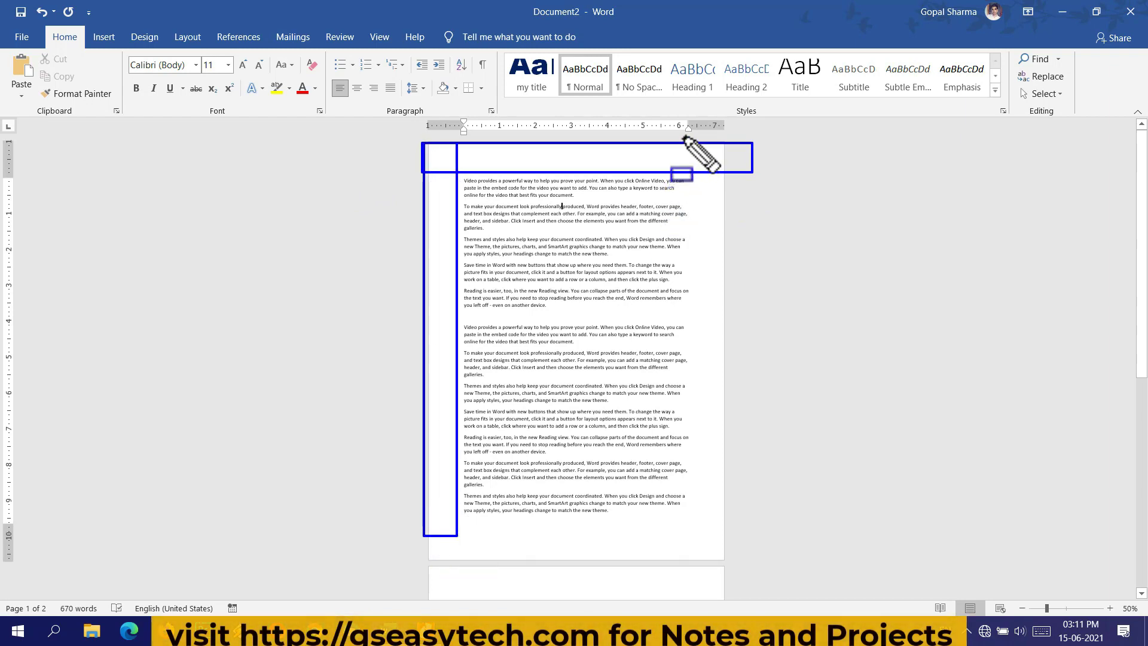
drag(683, 136, 728, 552)
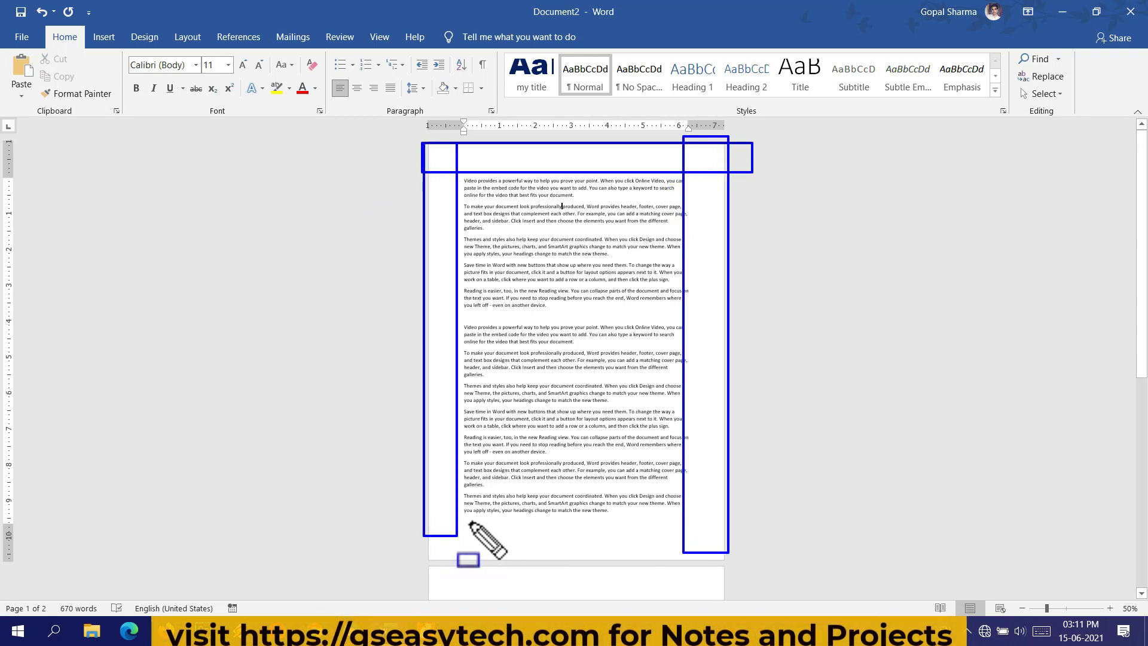
drag(426, 514, 430, 517)
drag(694, 556, 749, 554)
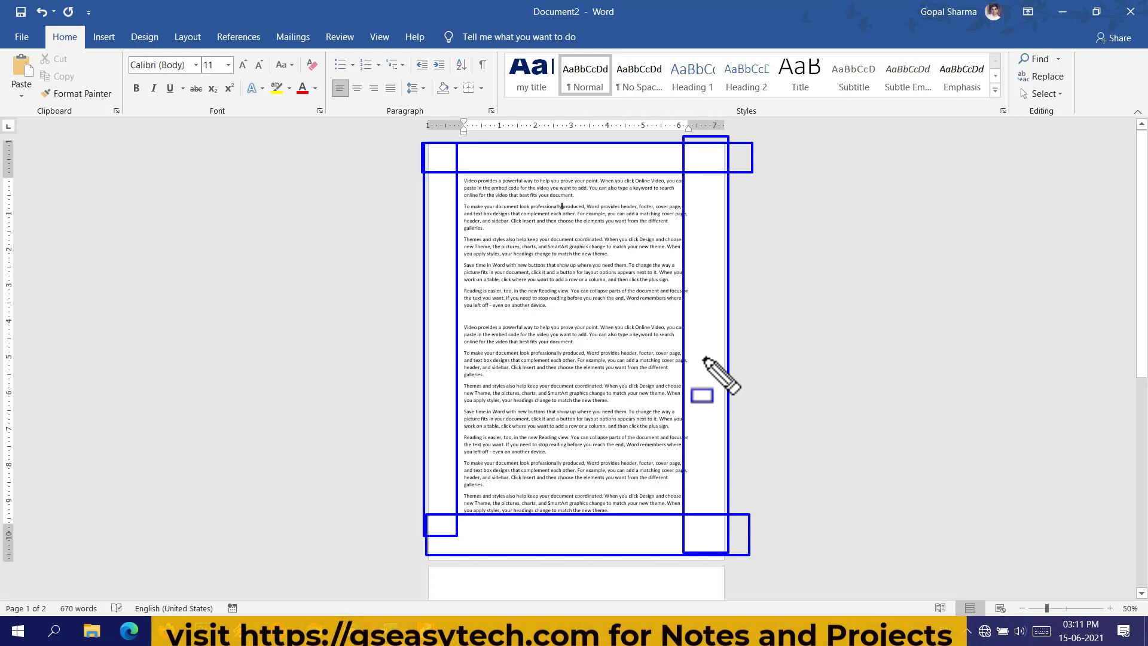
key(e)
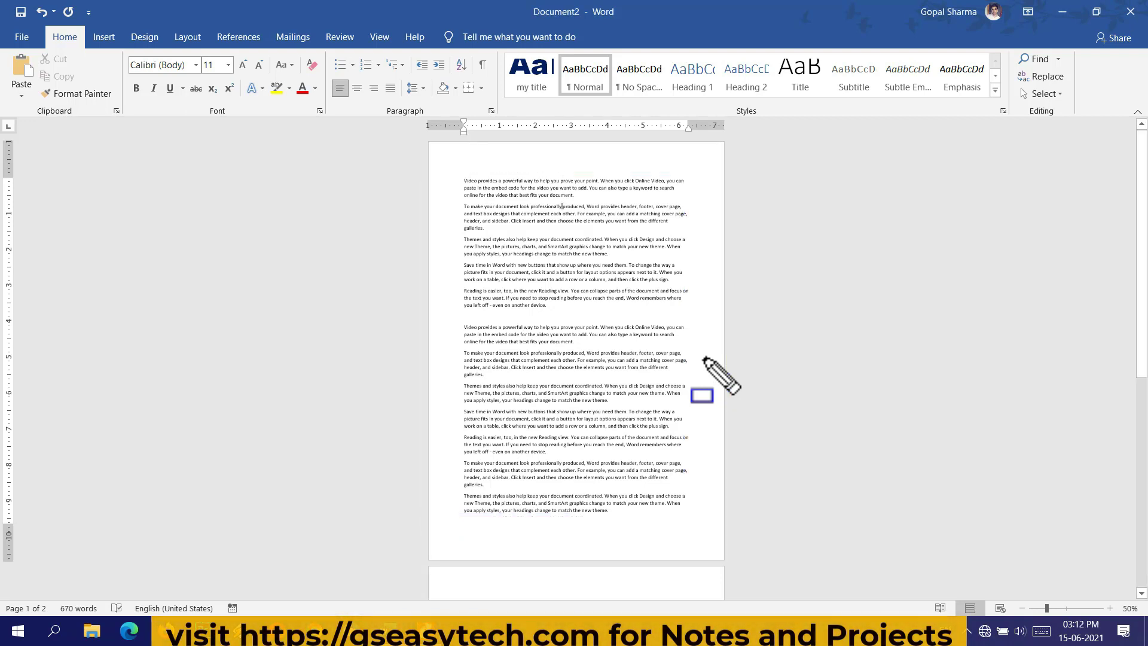
key(Escape)
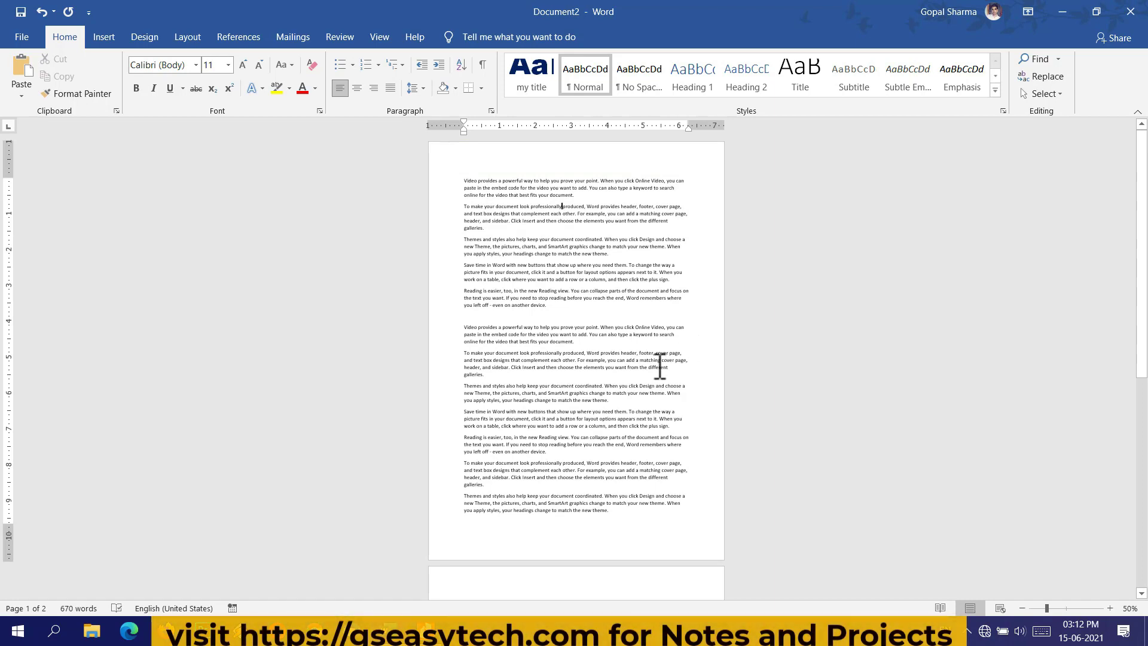
Switch to the letter head PDF in Nitro Pro and examine its header area and the writing space below
click(426, 630)
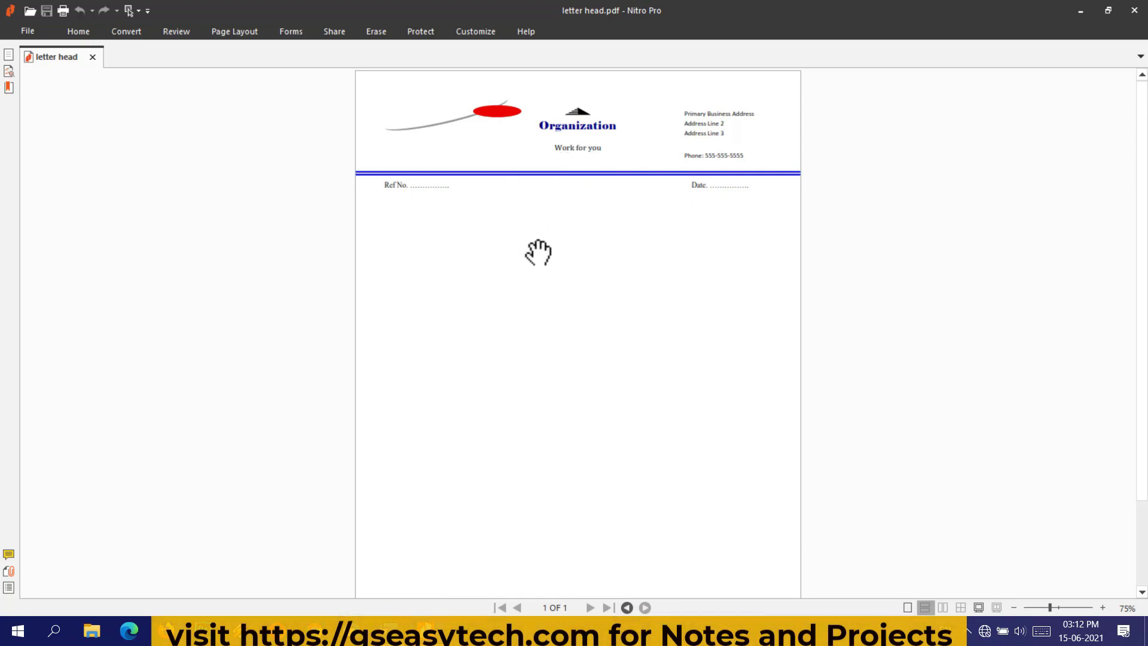
mouse_move(339, 71)
mouse_down()
mouse_move(676, 185)
mouse_move(818, 223)
mouse_move(830, 202)
mouse_up()
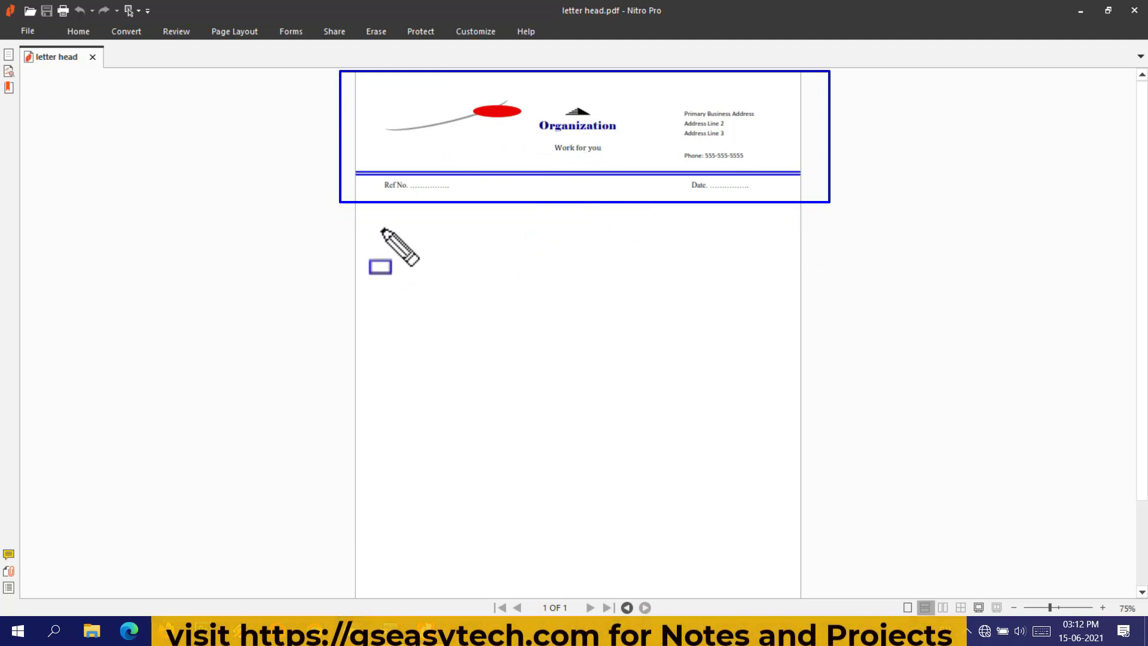
mouse_move(357, 209)
mouse_down()
mouse_move(418, 391)
mouse_move(707, 475)
mouse_move(758, 506)
mouse_move(774, 565)
mouse_move(796, 589)
mouse_up()
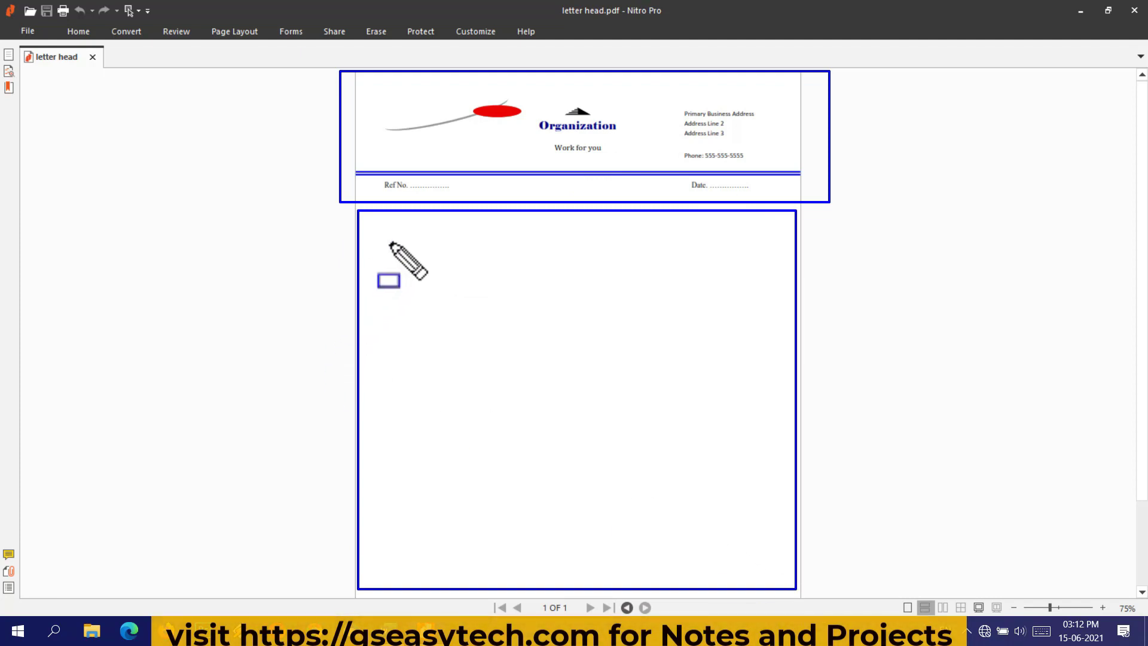
click(392, 222)
drag(675, 565, 750, 570)
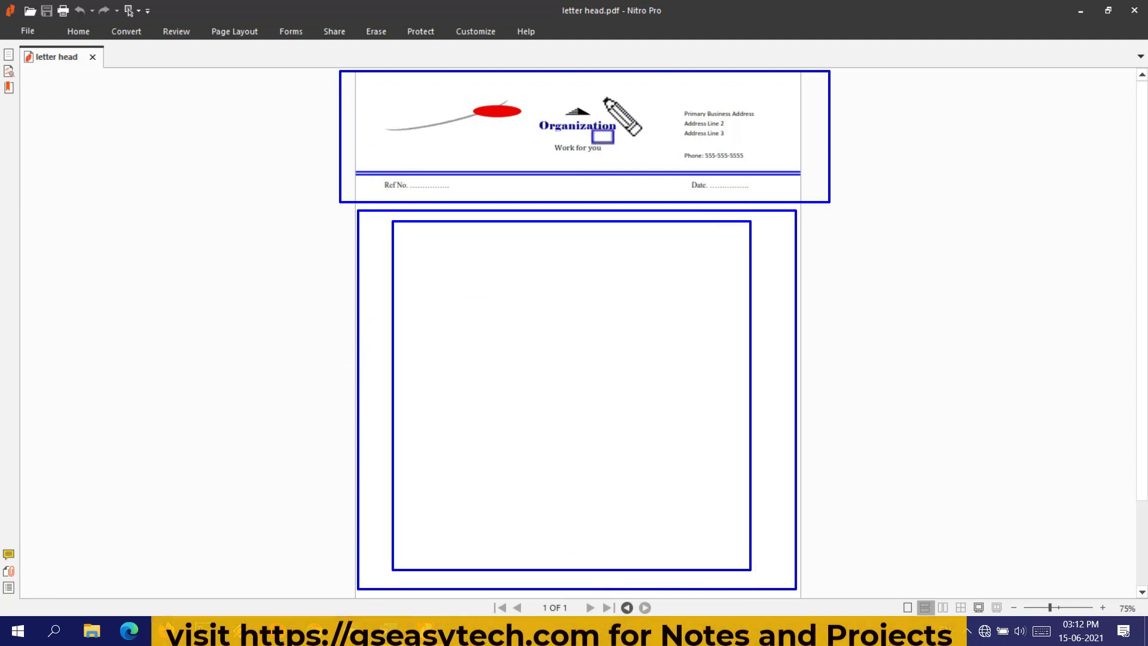
drag(573, 84, 560, 128)
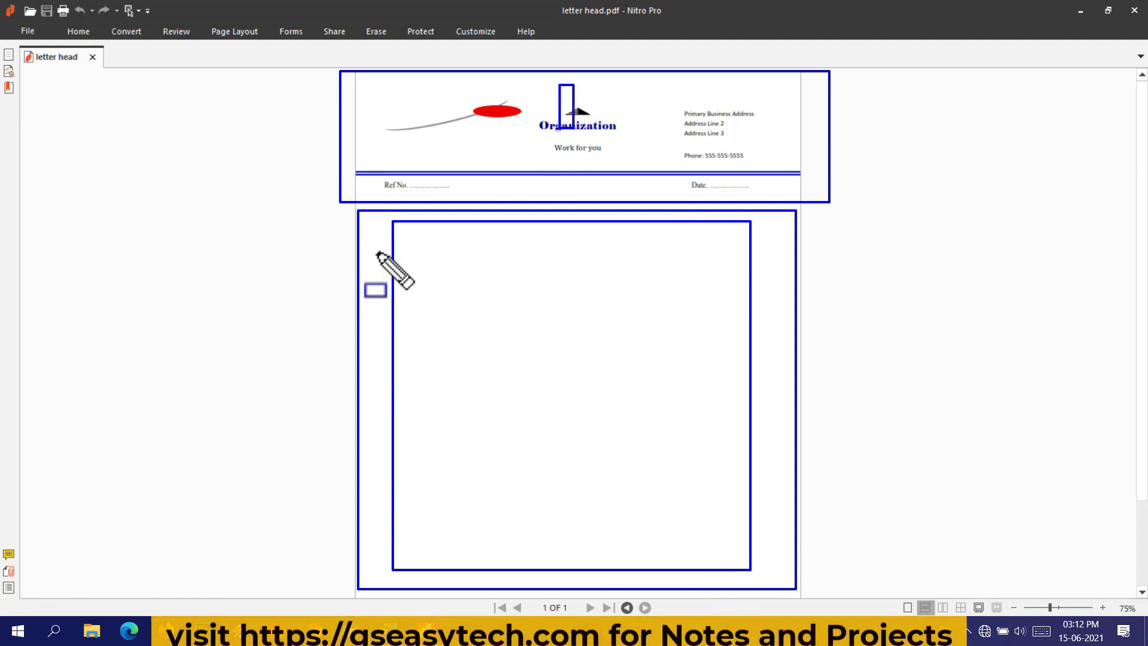
drag(374, 253, 374, 413)
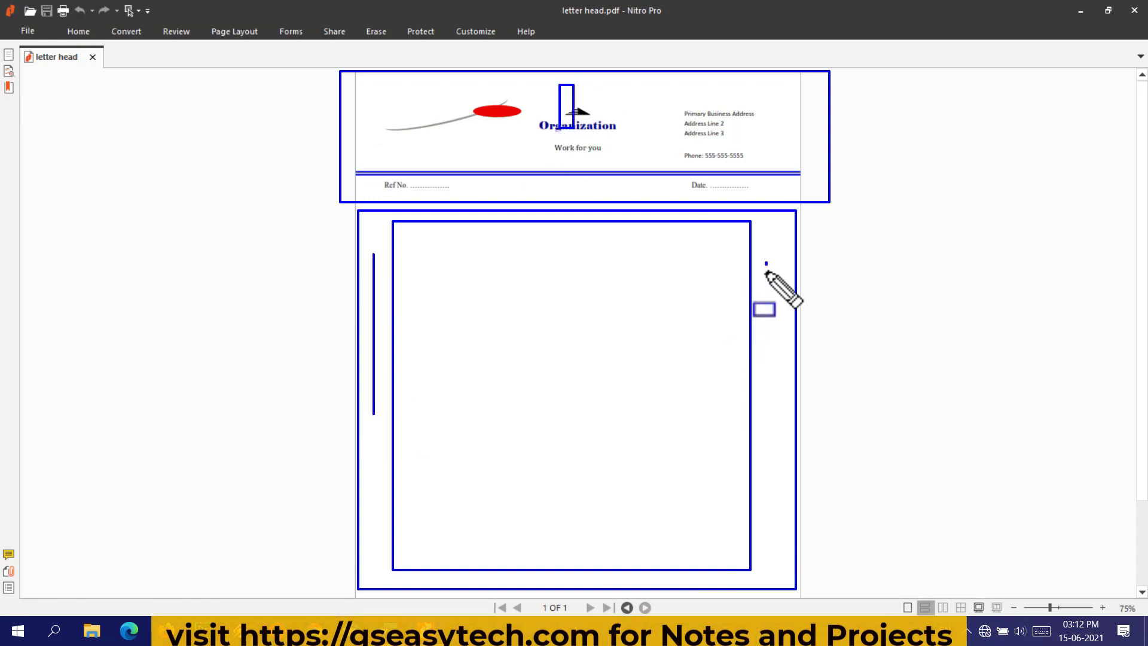
drag(765, 261, 775, 481)
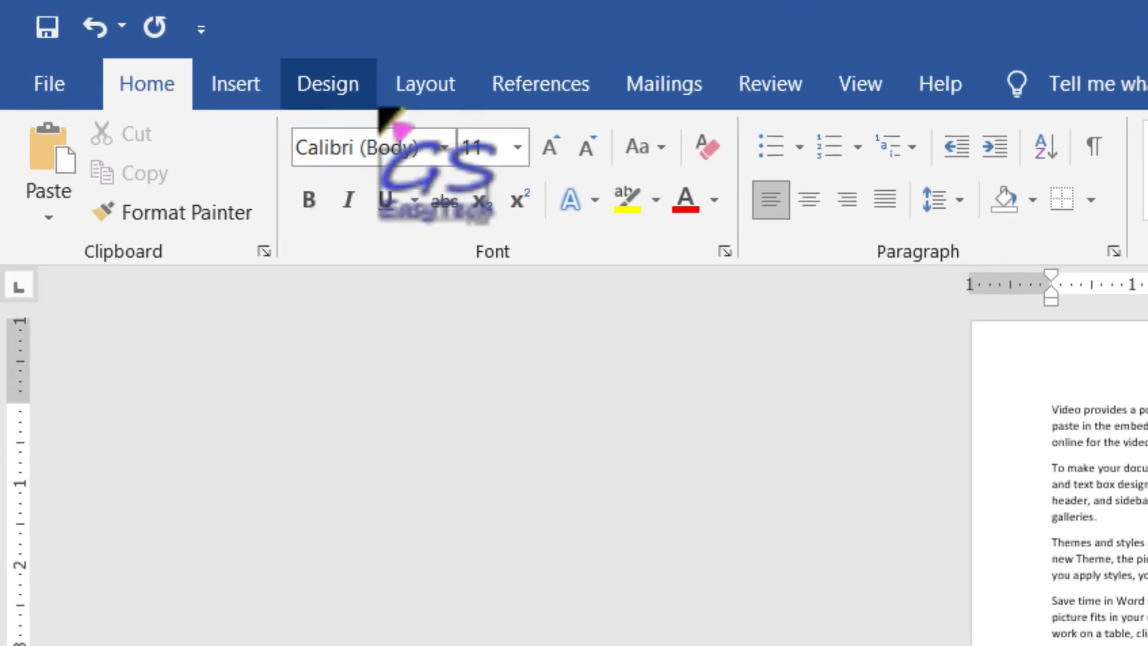
Apply the Narrow margin preset, 0.5" on all four sides, to the Word document
click(425, 93)
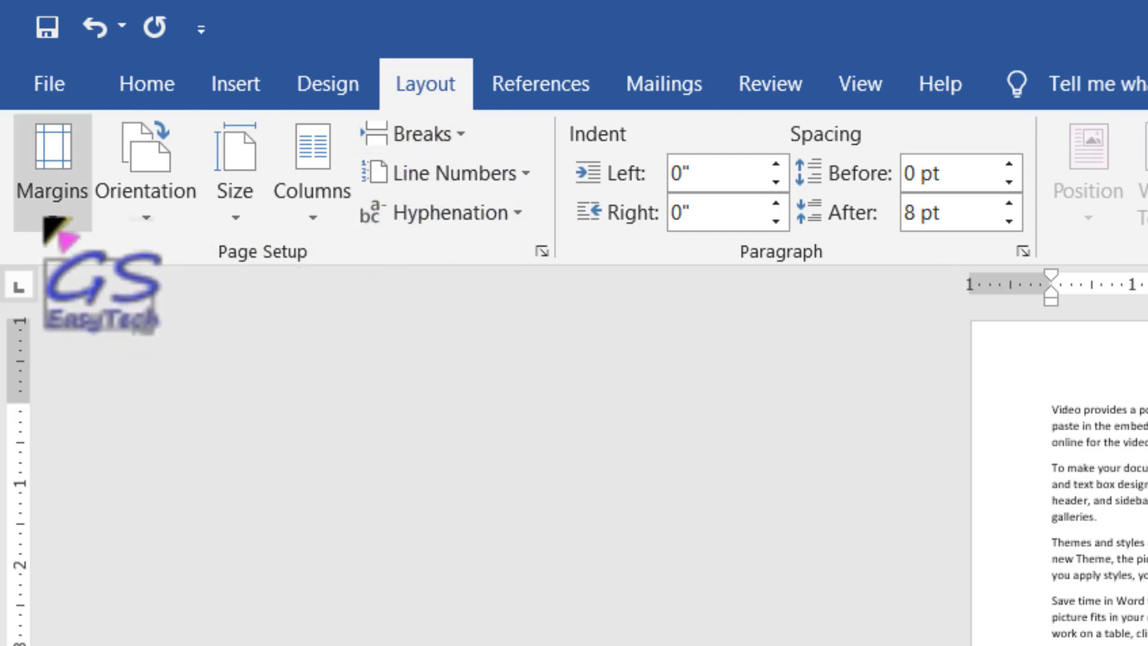
click(47, 221)
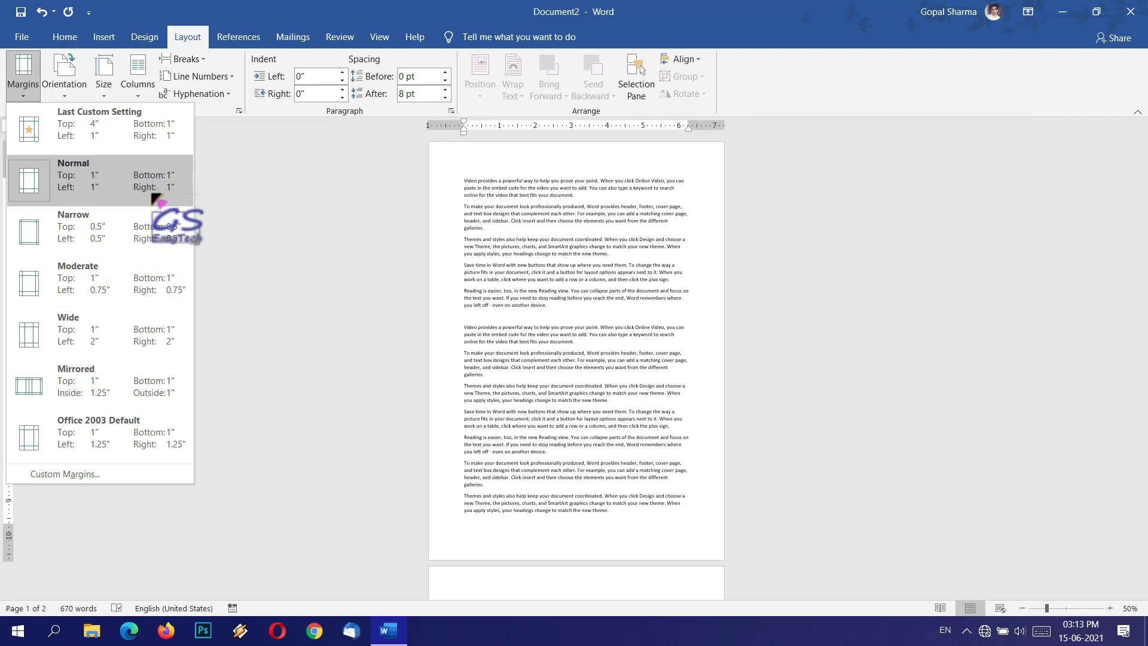
click(91, 233)
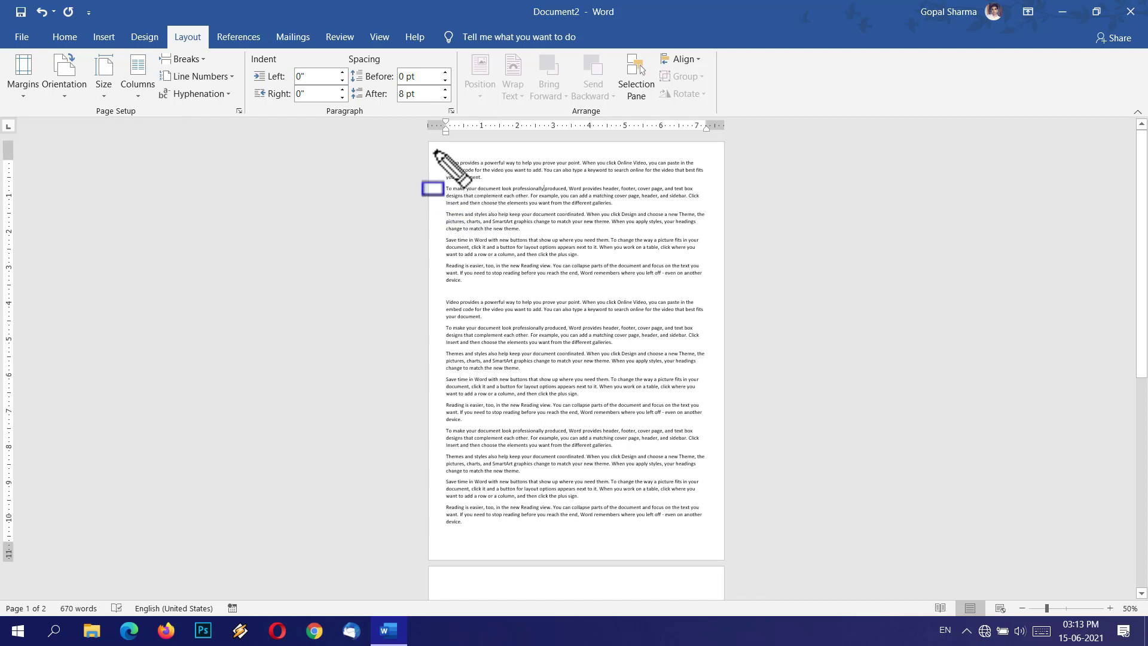
drag(429, 143, 728, 155)
mouse_move(424, 142)
mouse_down()
mouse_move(428, 505)
mouse_move(447, 553)
mouse_up()
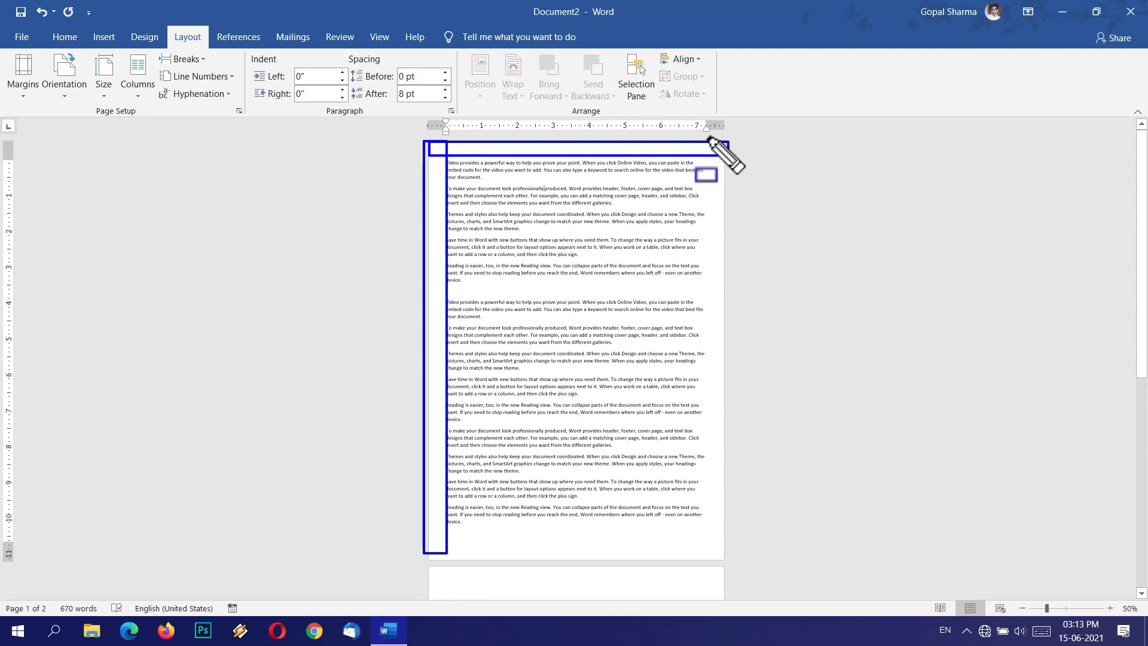
drag(708, 136, 758, 585)
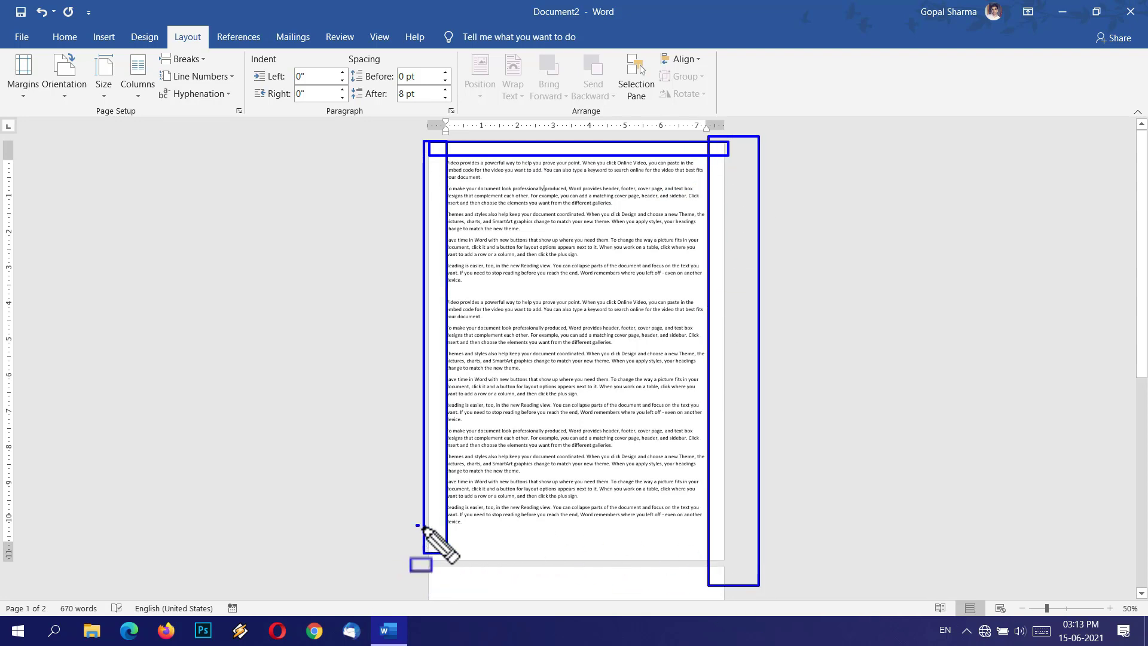
drag(416, 524, 759, 561)
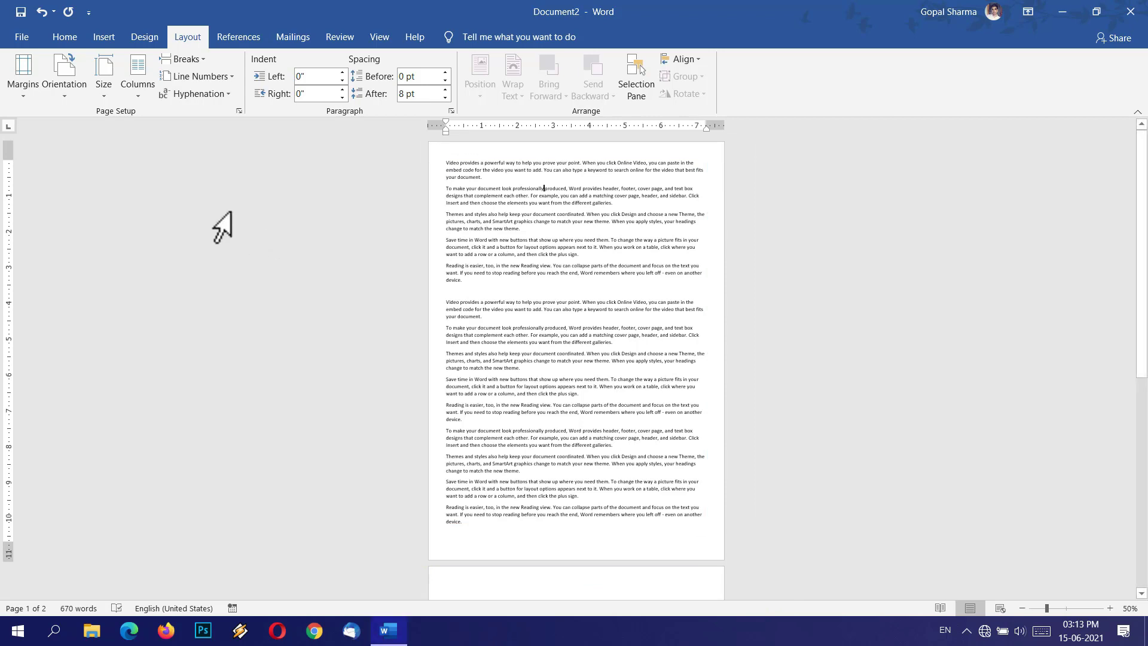
Set custom margins for the whole document: top 4", and bottom, left and right 1" each
click(27, 89)
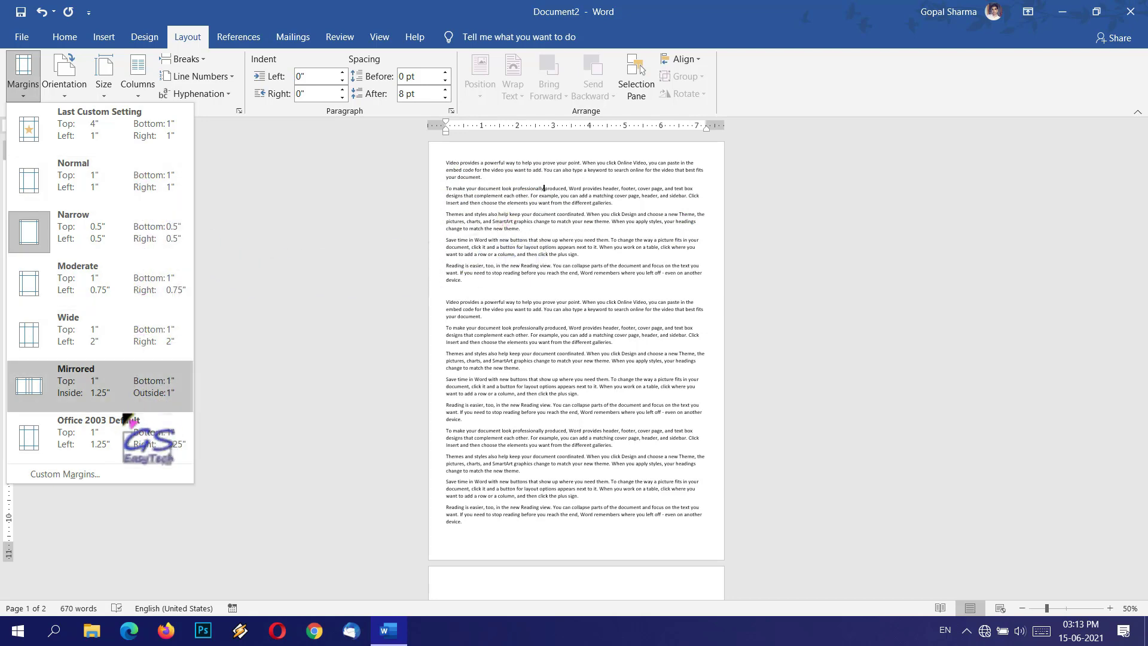
click(86, 474)
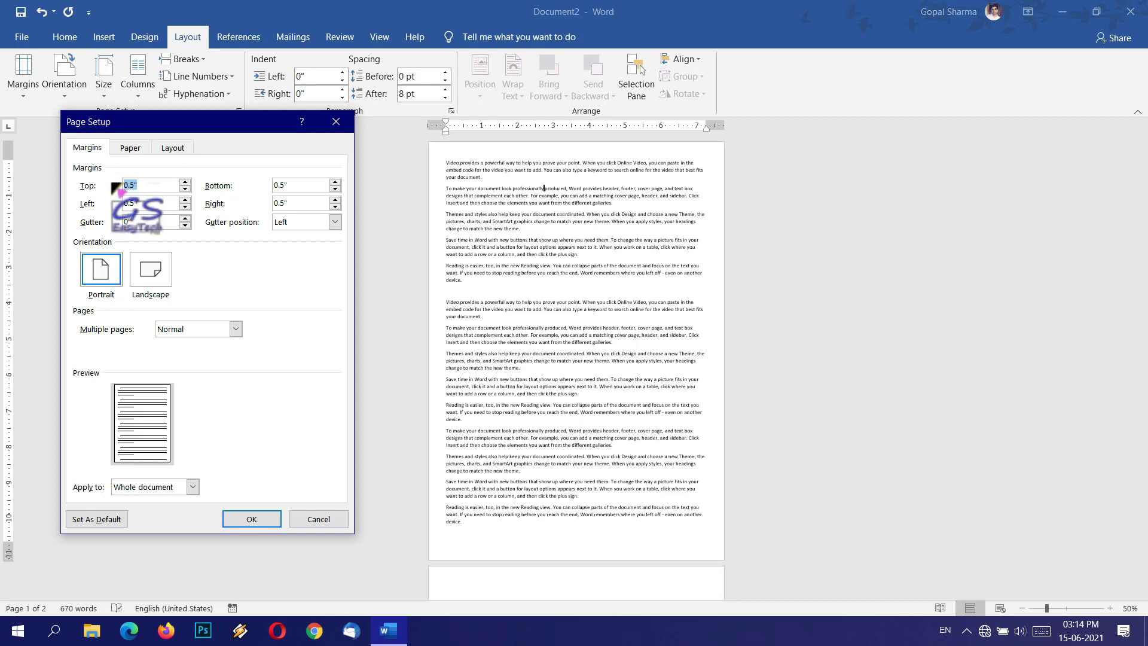
text(4)
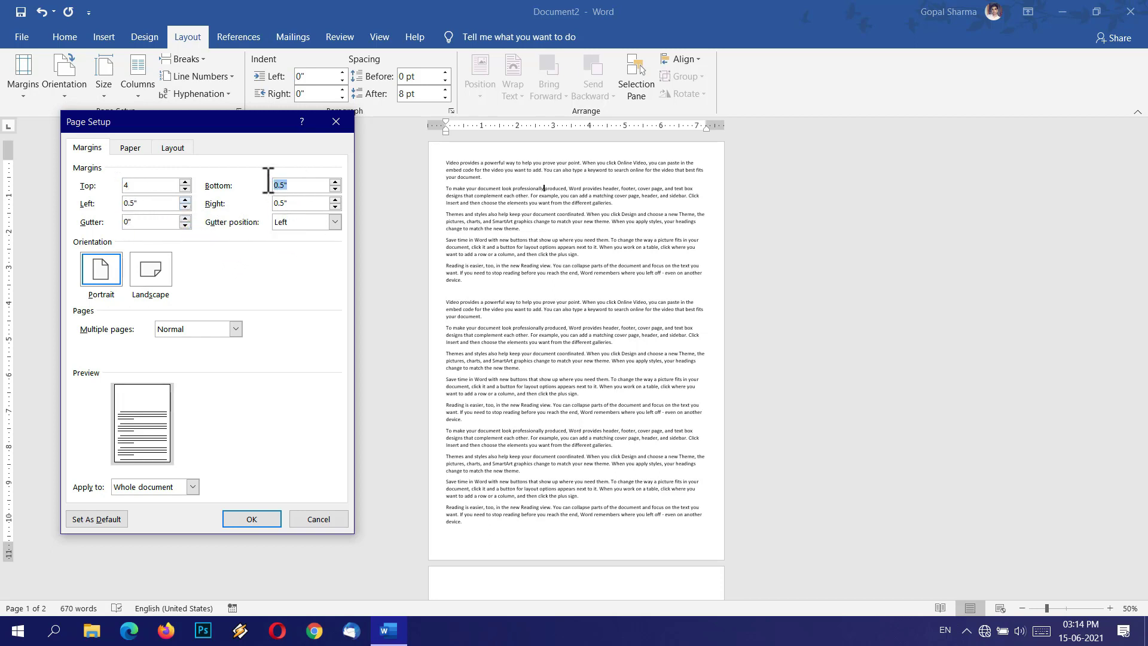
text(11)
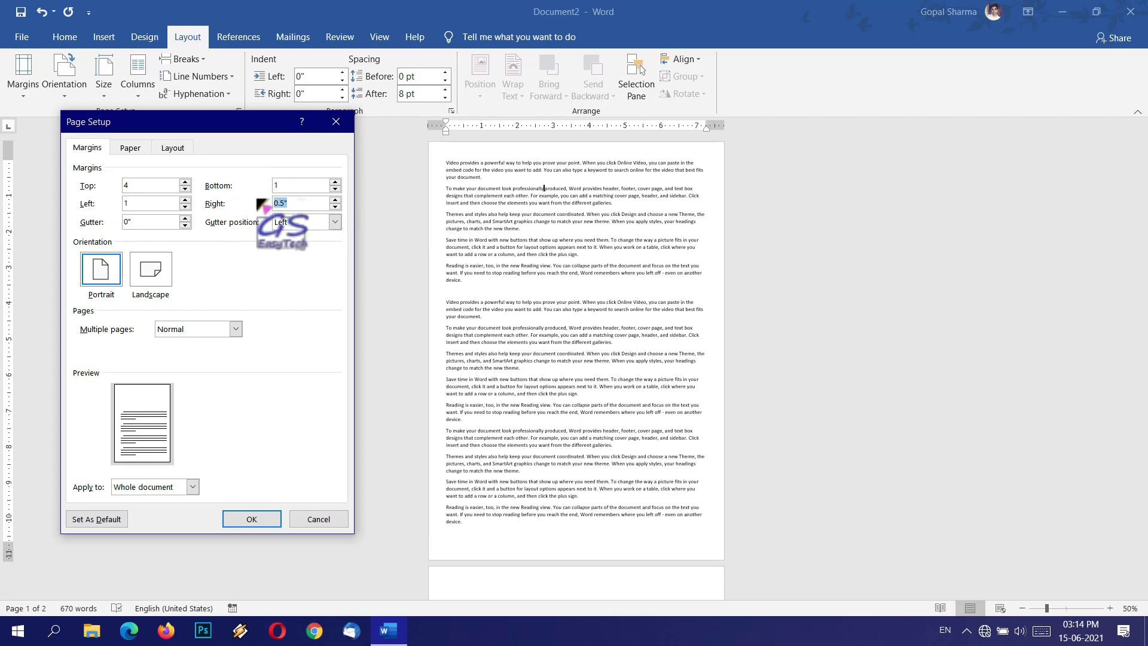
text(1)
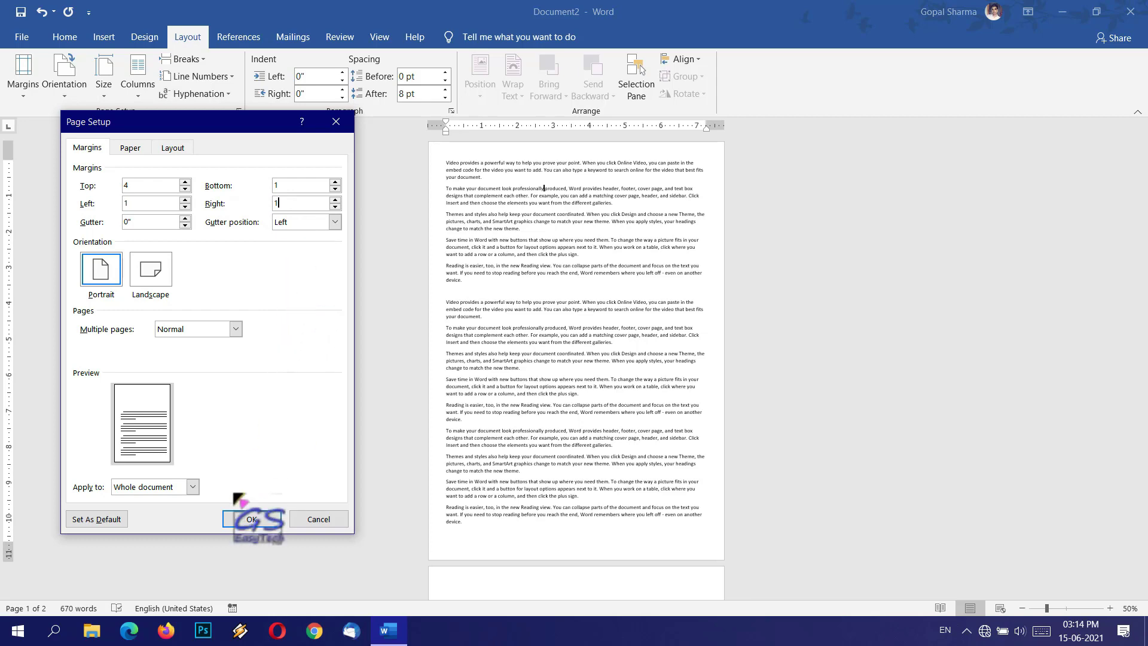
click(251, 518)
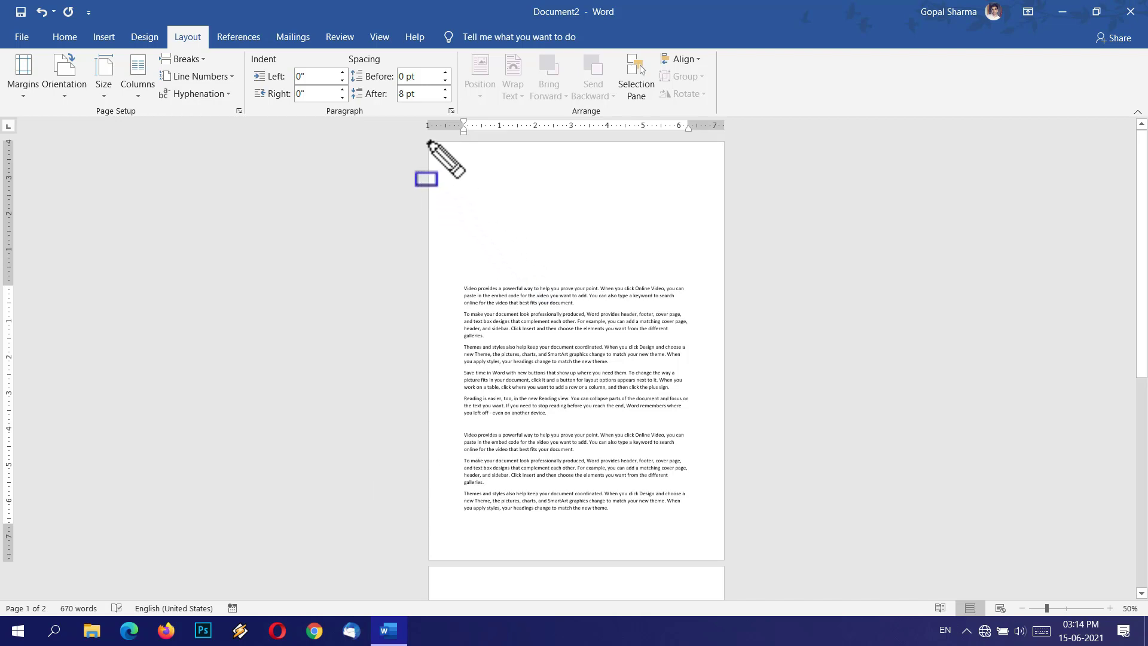
mouse_move(430, 143)
mouse_down()
mouse_move(502, 266)
mouse_move(718, 264)
mouse_move(753, 269)
mouse_move(751, 283)
mouse_up()
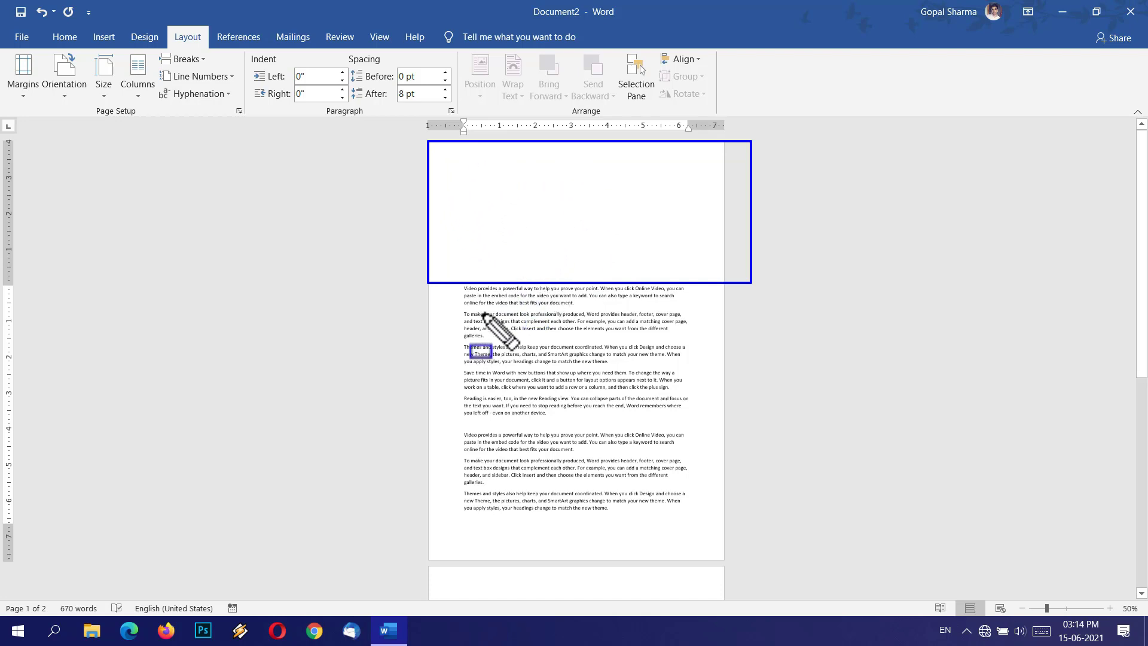
drag(459, 281, 459, 318)
mouse_move(602, 521)
mouse_down()
mouse_move(636, 533)
mouse_move(697, 522)
mouse_up()
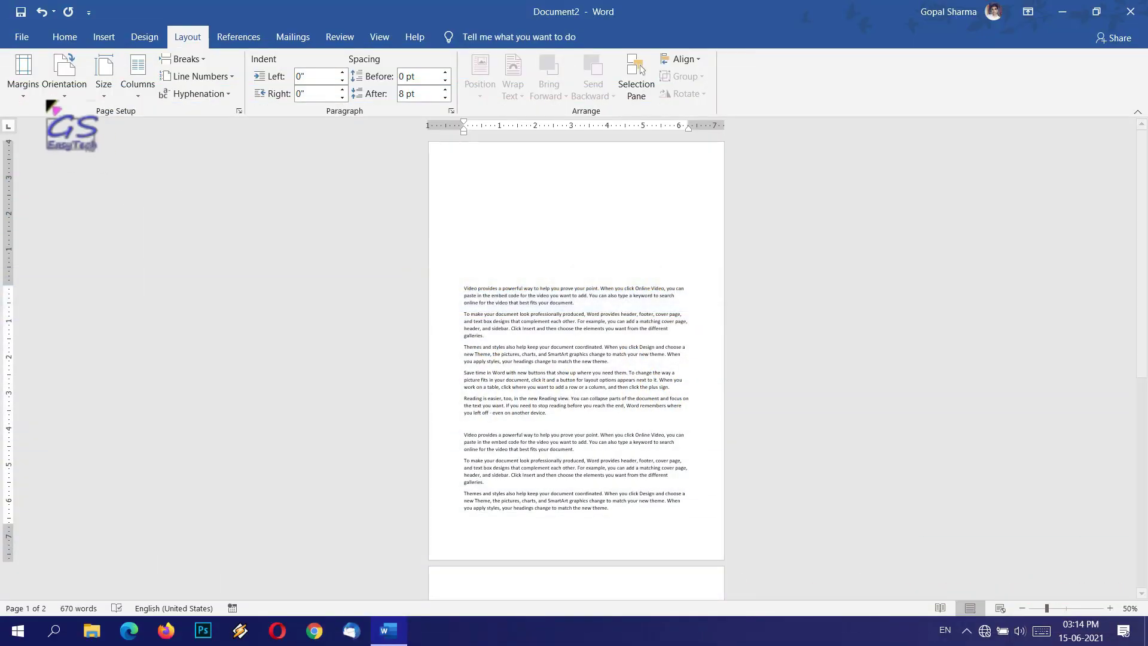
Open the custom margin settings again and examine the gutter and gutter position options
click(27, 87)
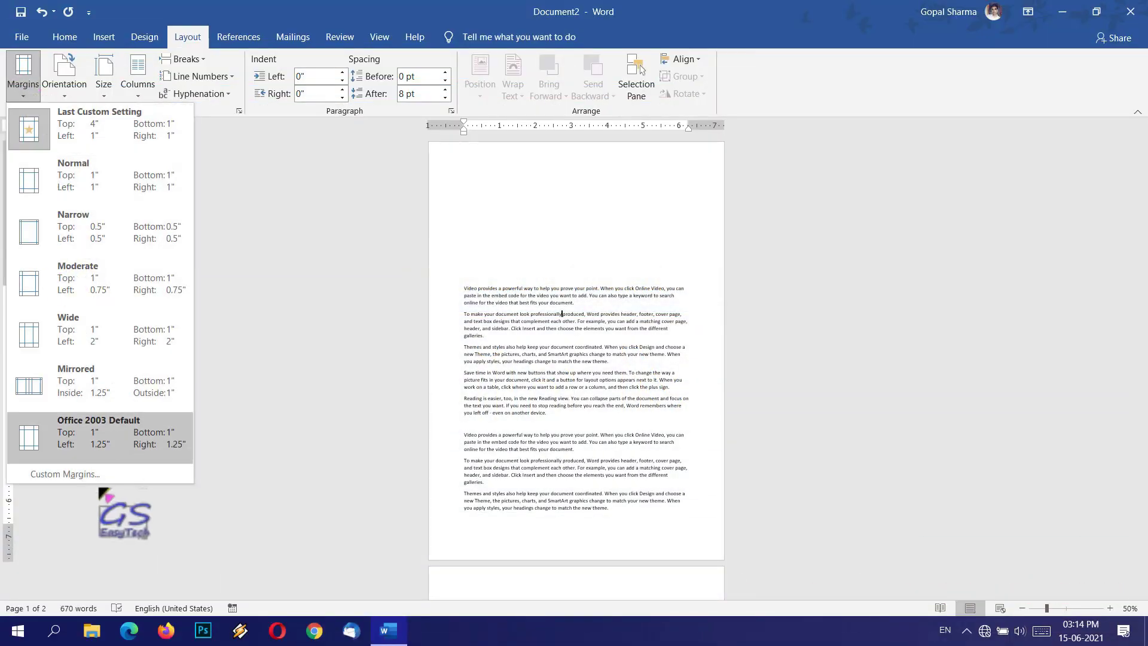
click(95, 474)
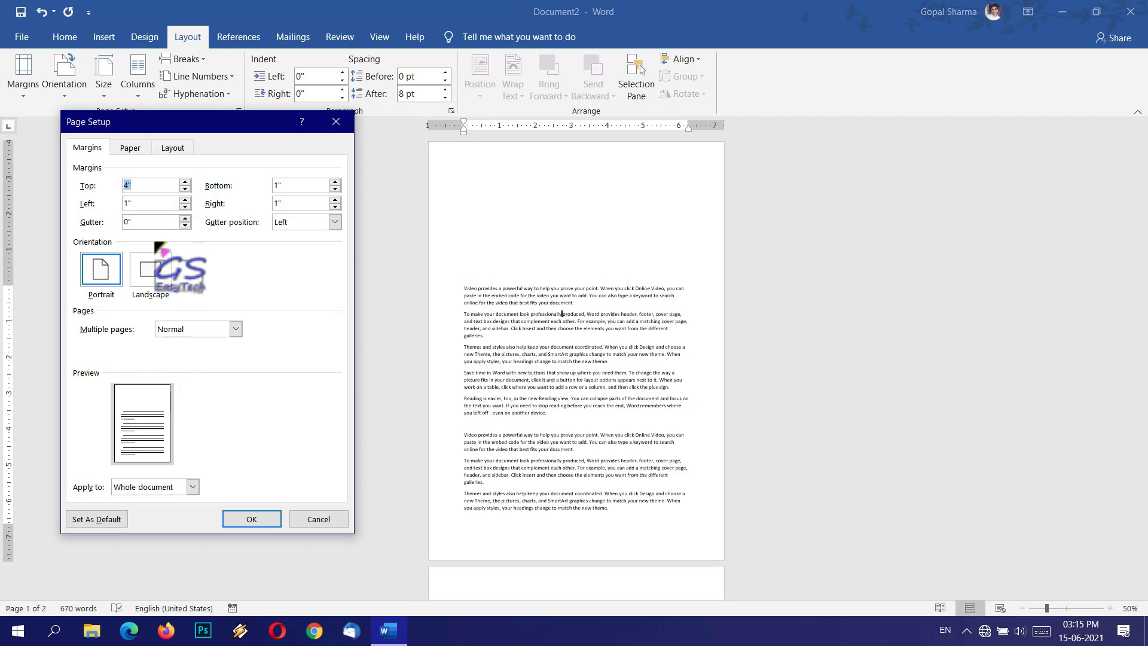
key(ctrl+2)
mouse_move(78, 212)
mouse_down()
mouse_move(155, 238)
mouse_move(313, 238)
mouse_up()
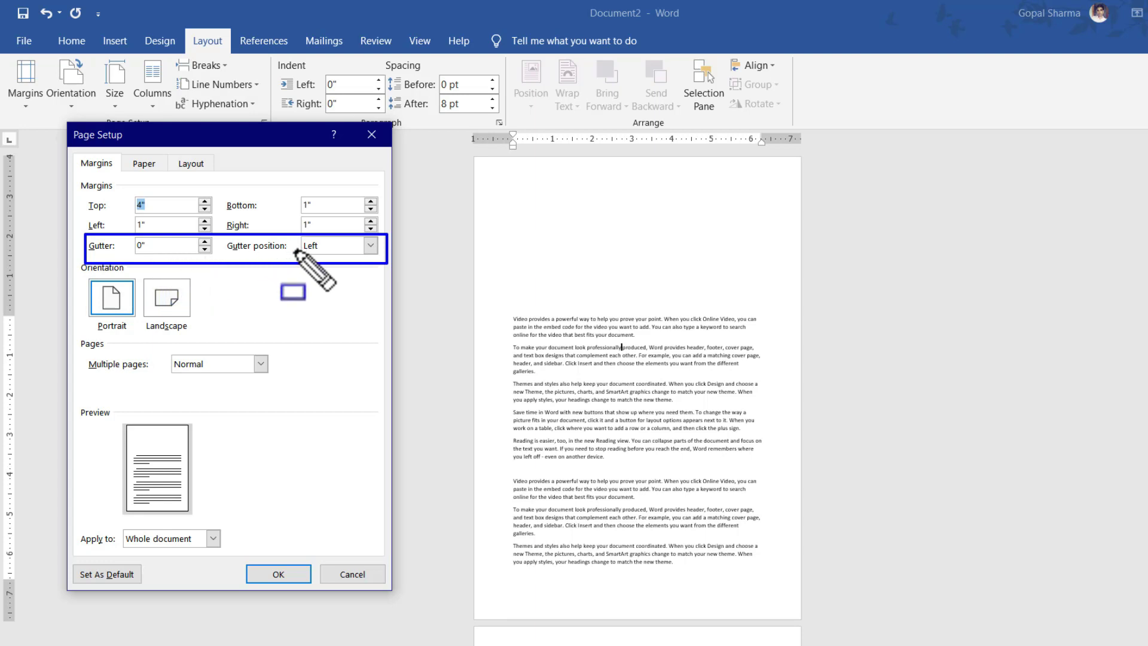
drag(467, 151, 810, 176)
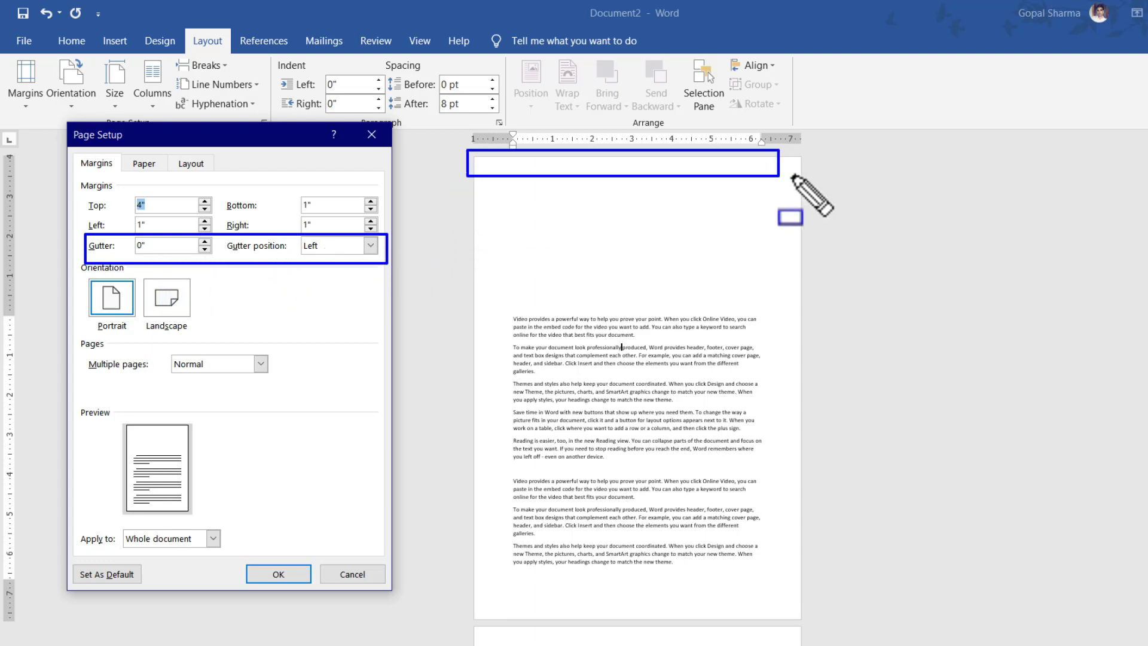
mouse_move(462, 153)
mouse_down()
mouse_move(468, 620)
mouse_move(483, 621)
mouse_up()
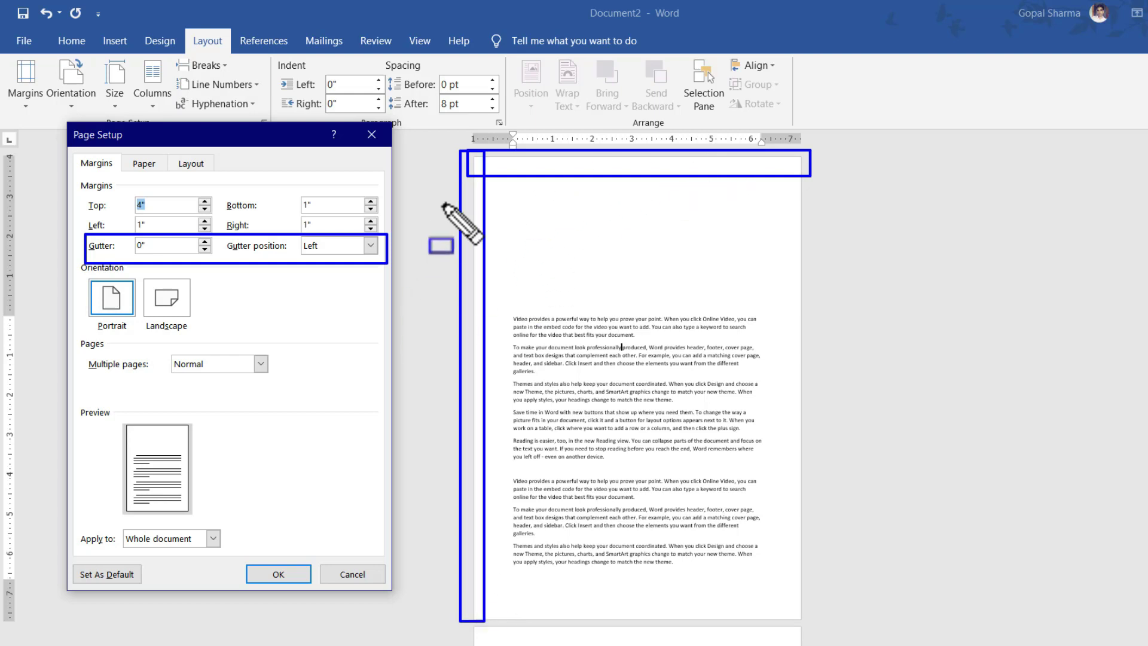
key(Escape)
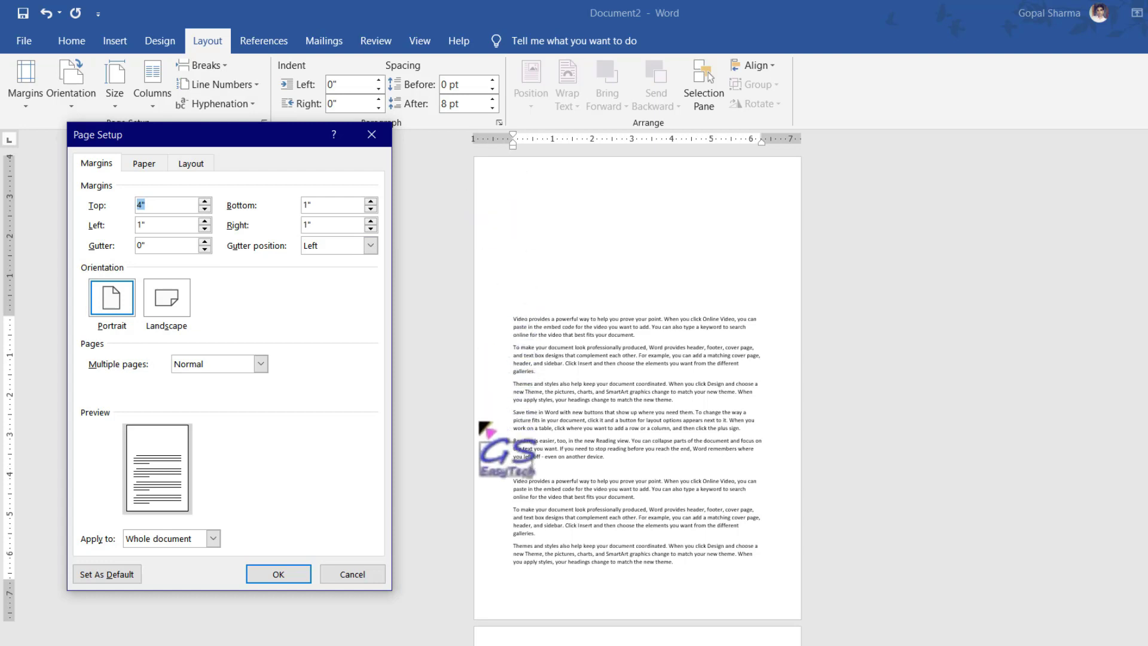
Check the available gutter position choices and the gutter width setting, and leave the page setup without changing anything
click(369, 245)
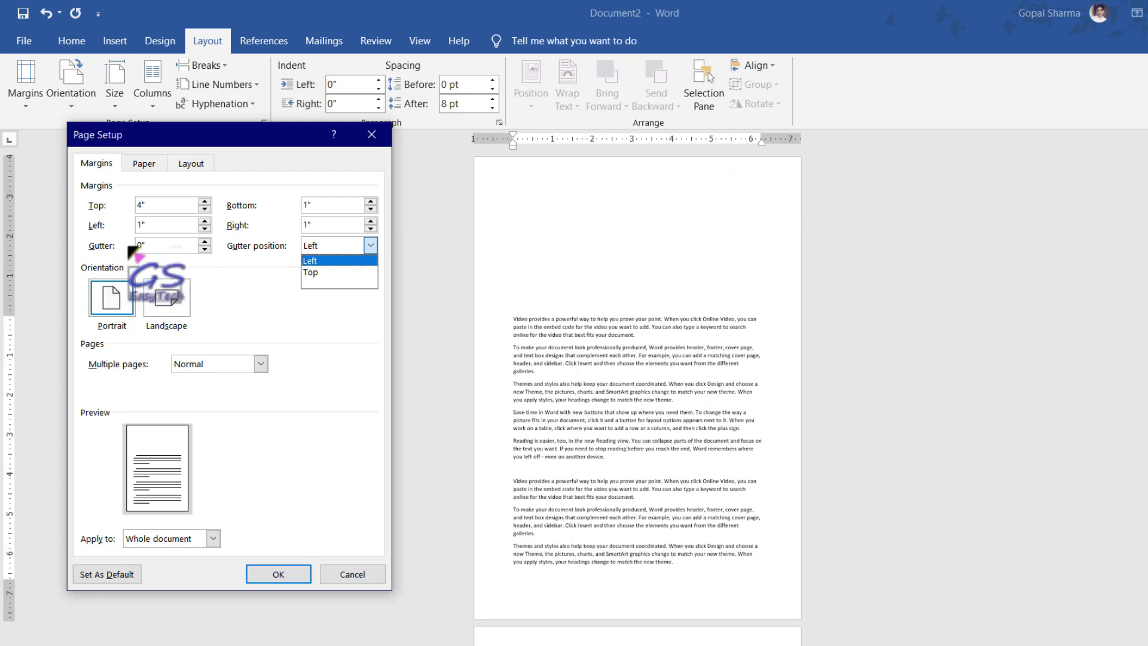
click(177, 246)
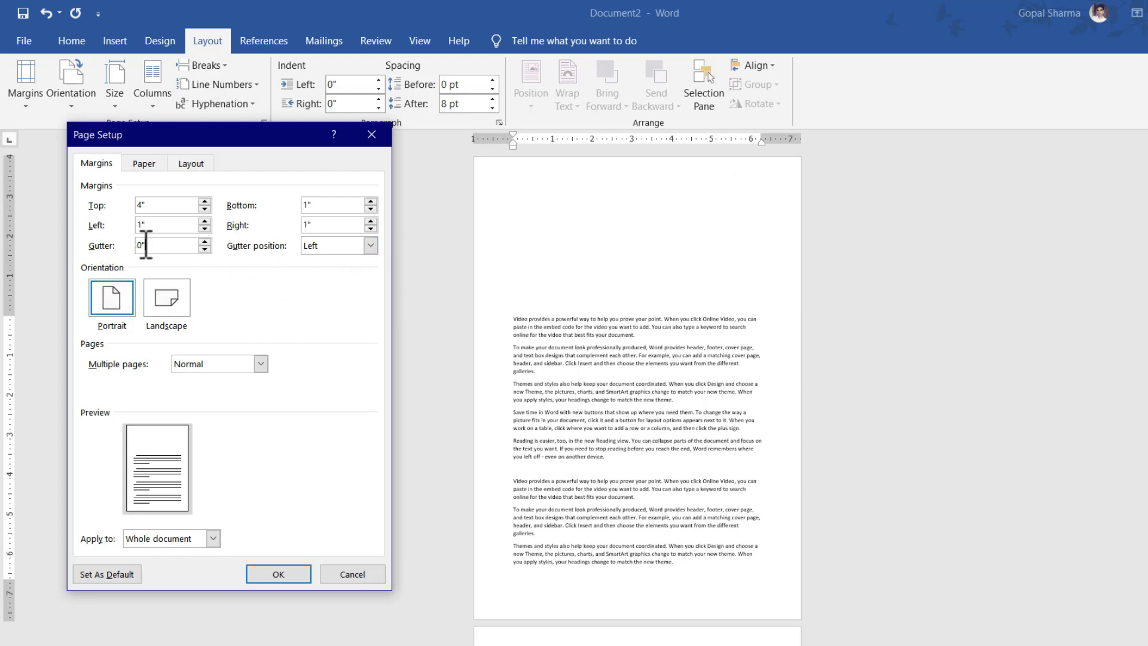
click(353, 575)
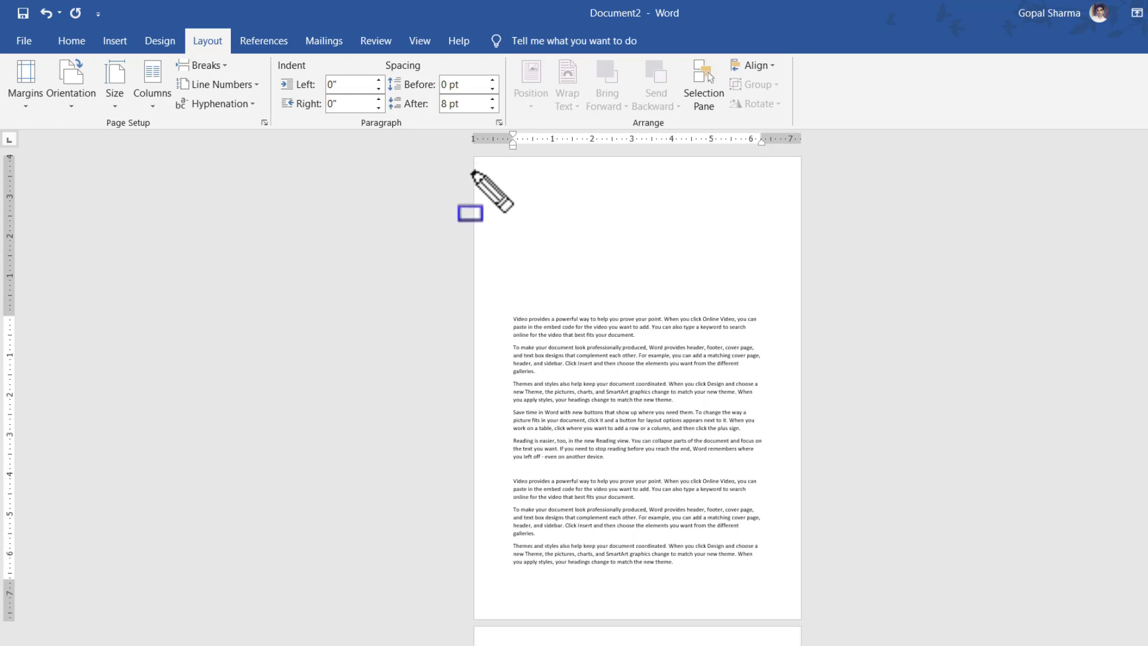
mouse_move(470, 155)
mouse_down()
mouse_move(562, 478)
mouse_move(620, 587)
mouse_move(798, 622)
mouse_up()
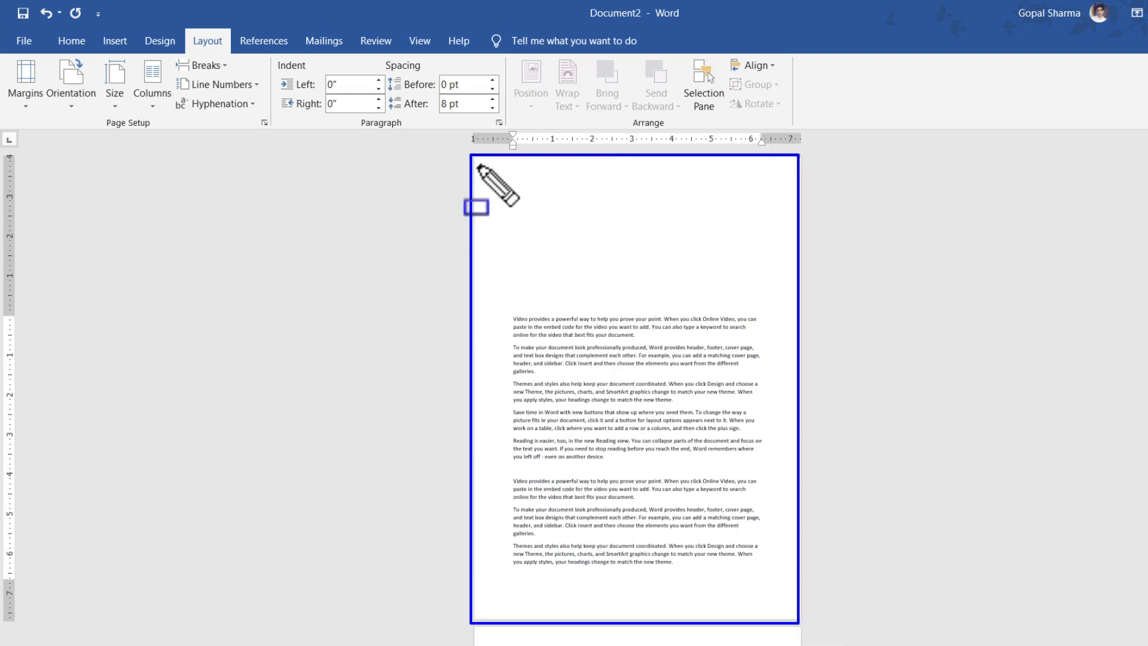
drag(478, 166, 754, 166)
drag(487, 171, 484, 609)
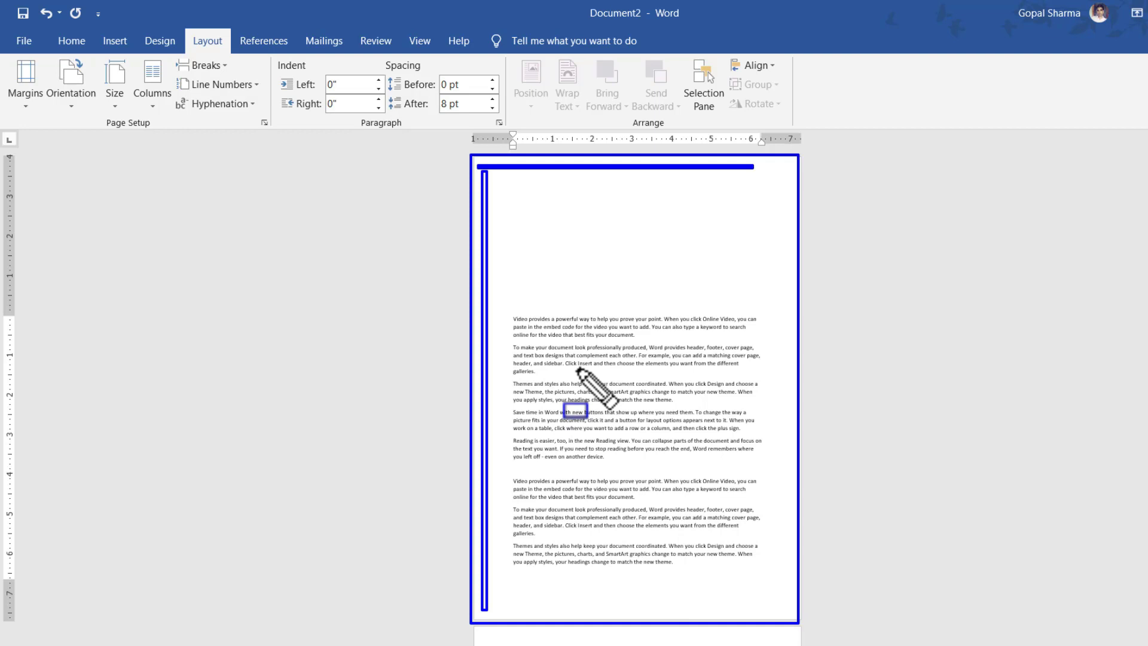
drag(516, 261, 992, 231)
click(674, 246)
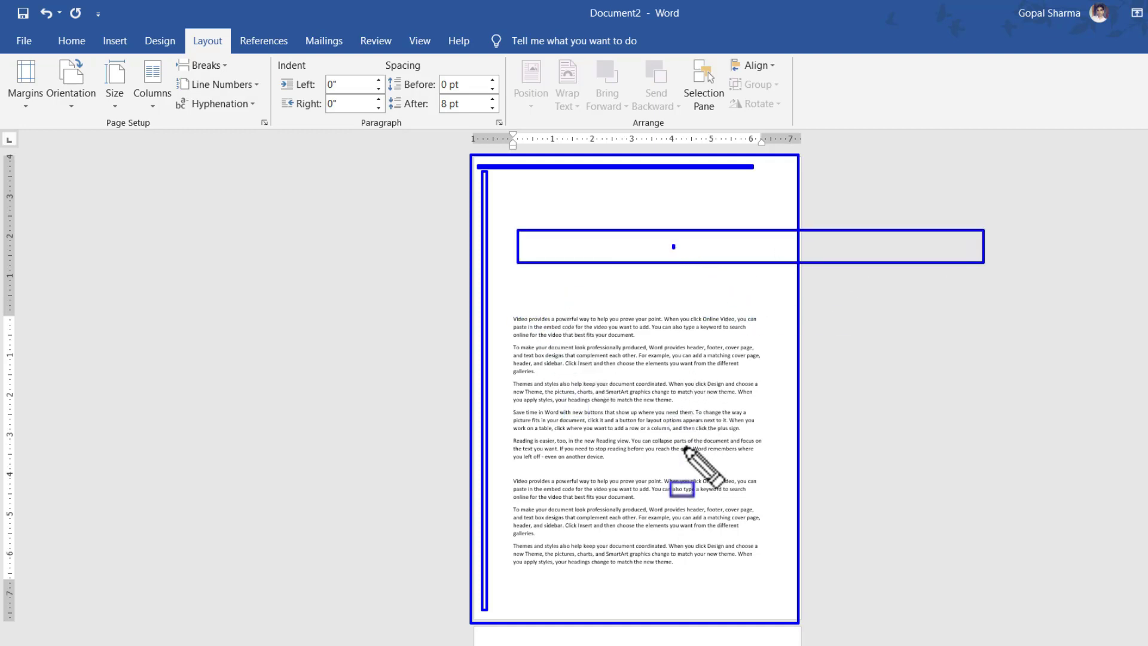
drag(684, 448, 685, 449)
key(Escape)
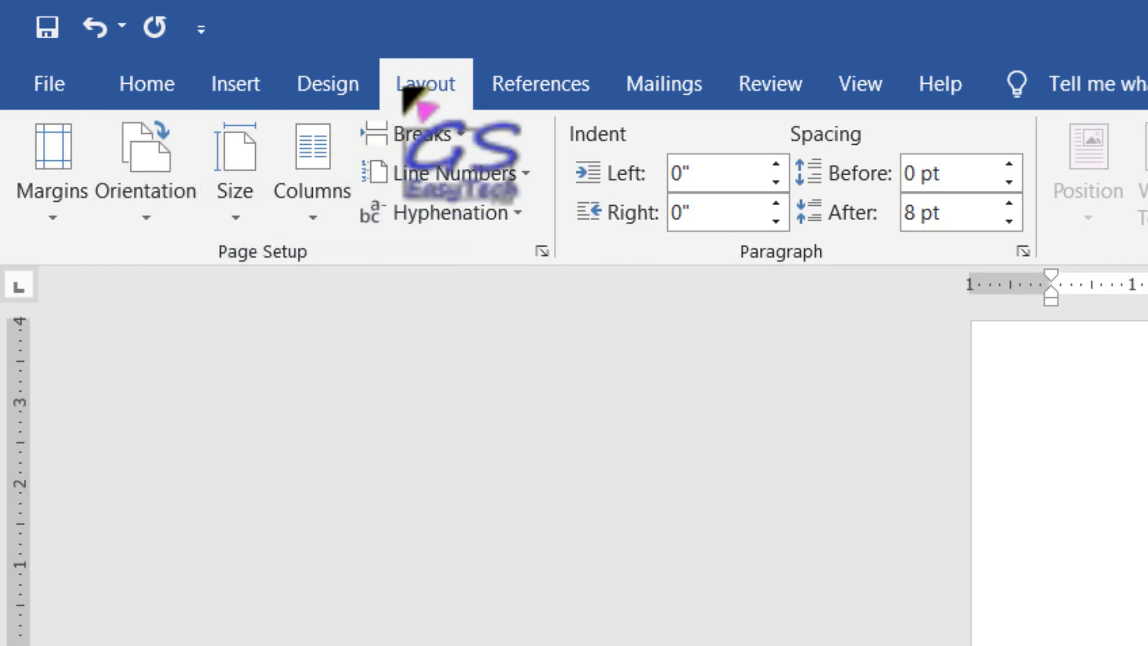
Change the document's page orientation to Landscape
click(142, 213)
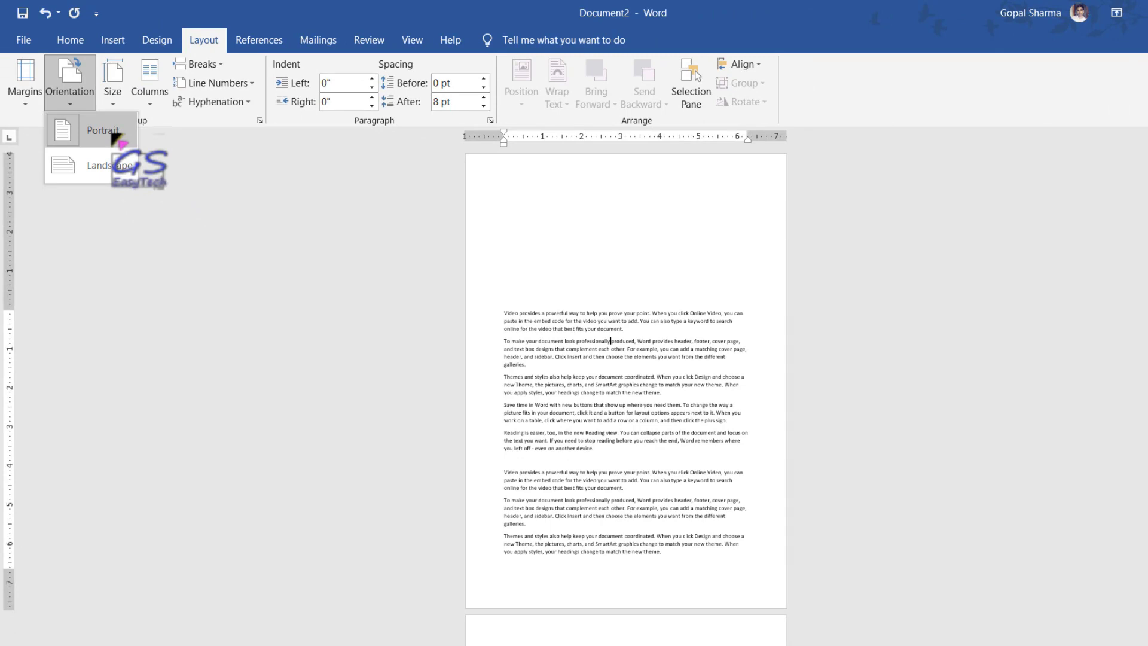
click(109, 166)
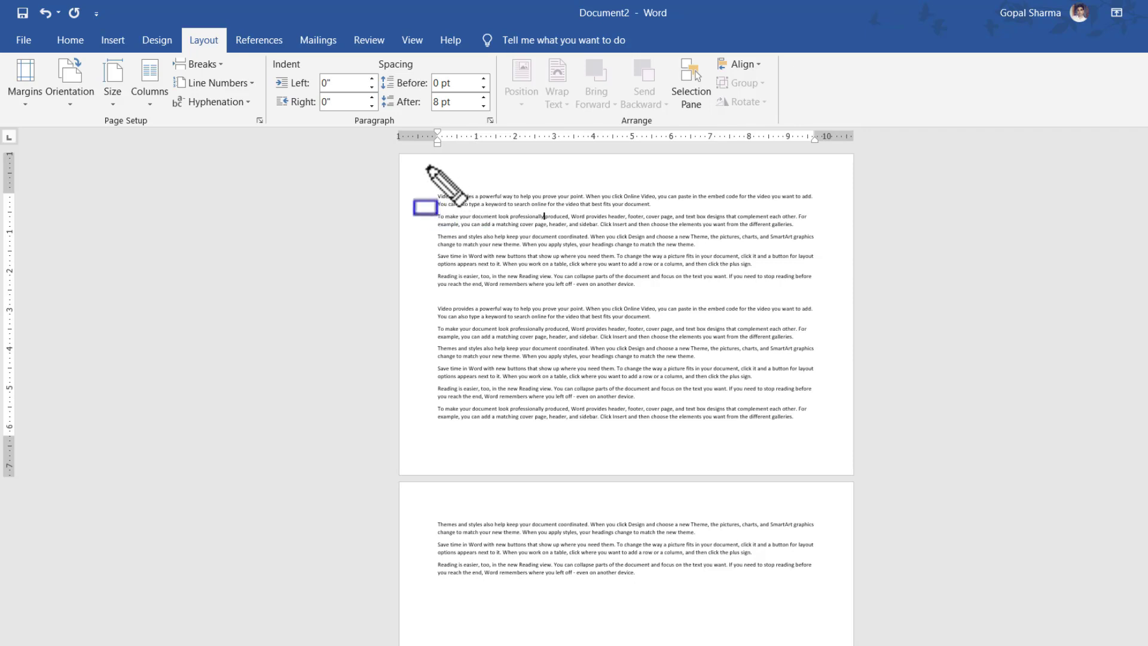
mouse_move(419, 164)
mouse_down()
mouse_move(421, 180)
mouse_move(847, 421)
mouse_up()
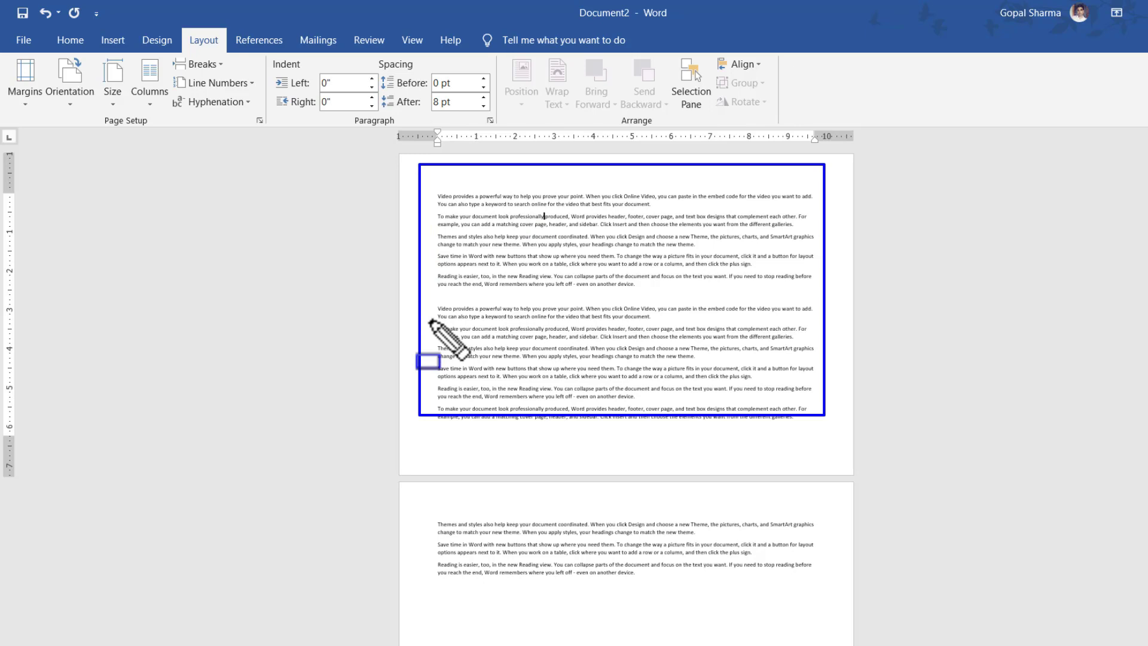
mouse_move(439, 182)
mouse_down()
mouse_move(678, 615)
mouse_move(819, 615)
mouse_up()
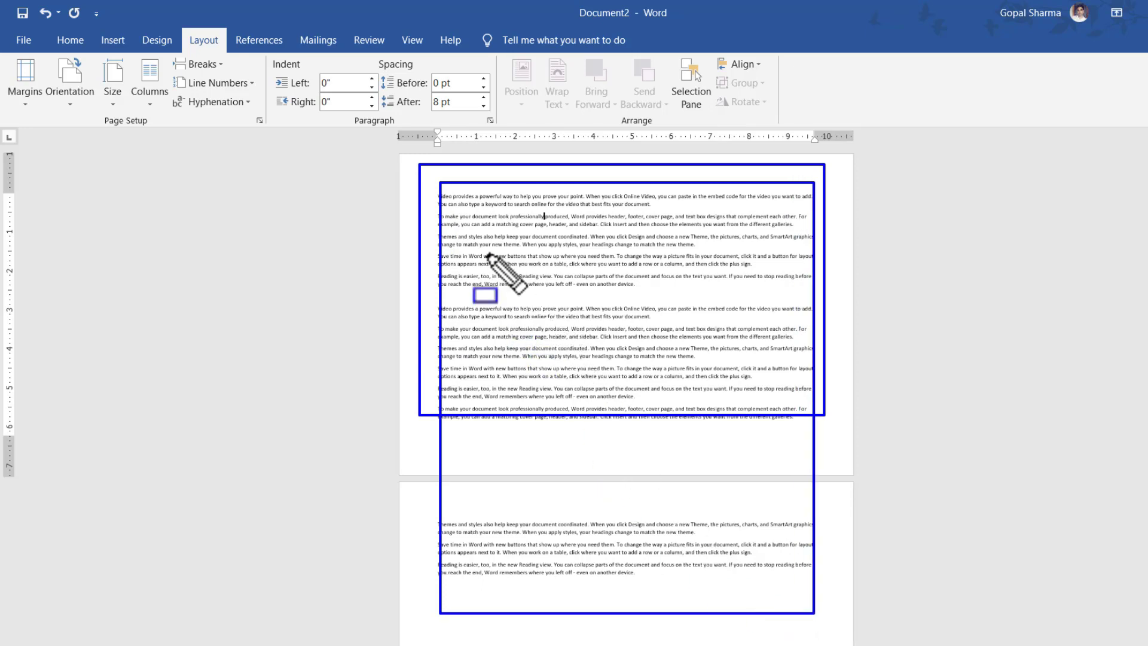
mouse_move(438, 410)
mouse_down()
mouse_move(496, 528)
mouse_move(871, 628)
mouse_move(853, 629)
mouse_up()
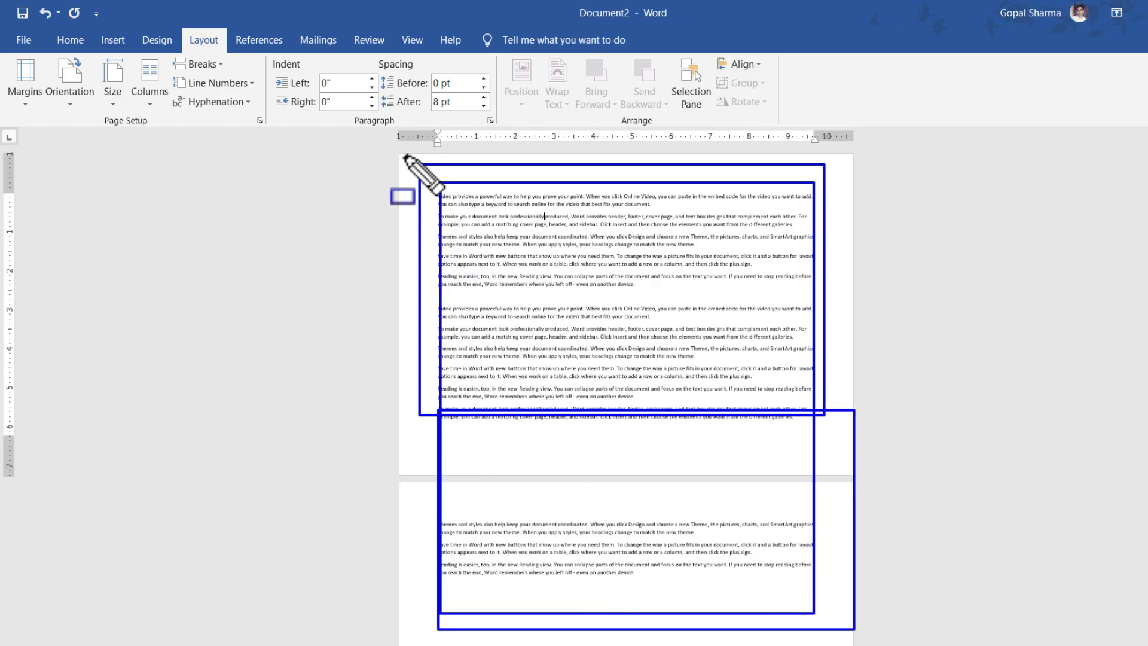
mouse_move(405, 156)
mouse_down()
mouse_move(588, 585)
mouse_move(855, 644)
mouse_up()
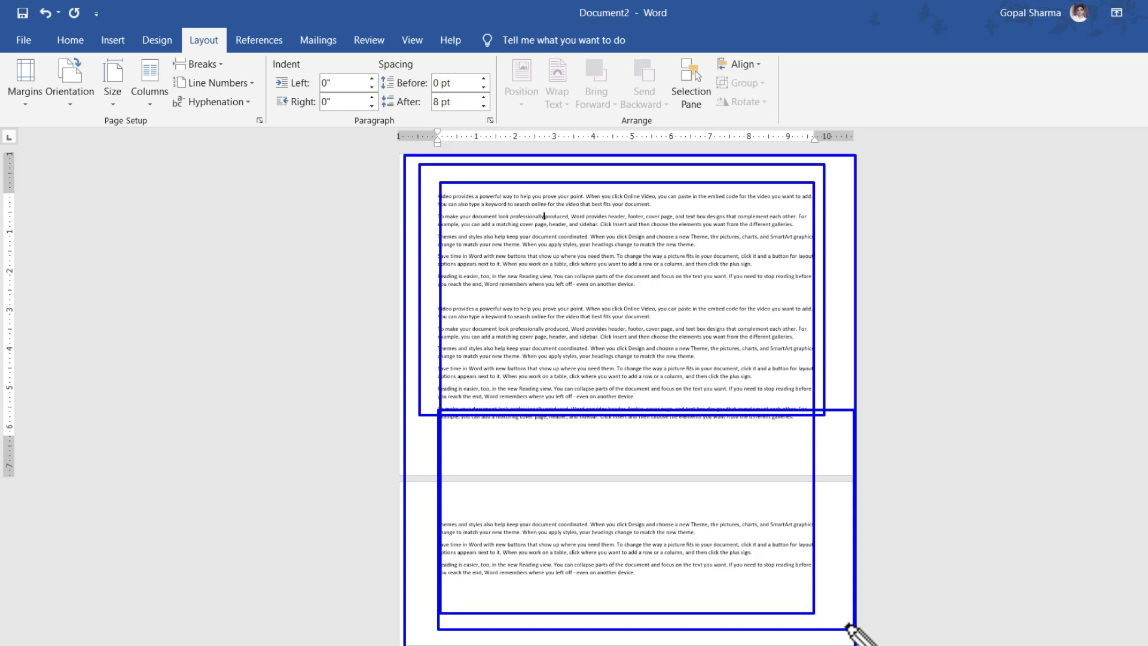
drag(830, 623, 807, 610)
key(Escape)
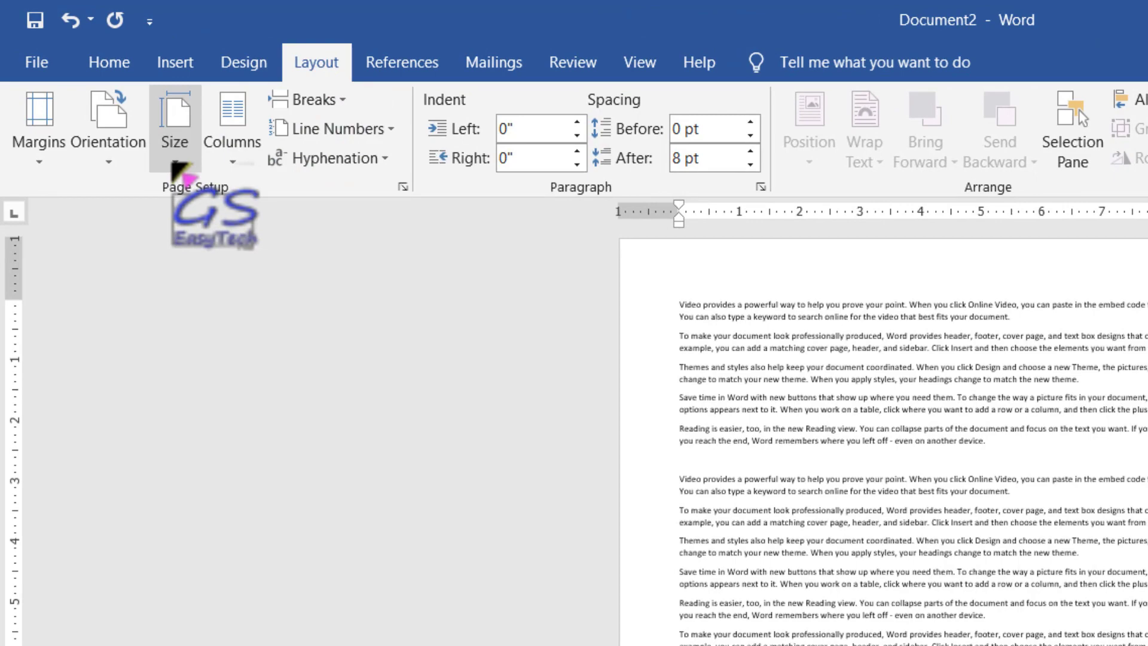
Try the Legal (8.5" x 14") and A5 (5.83" x 8.27") paper sizes on the landscape document
click(178, 168)
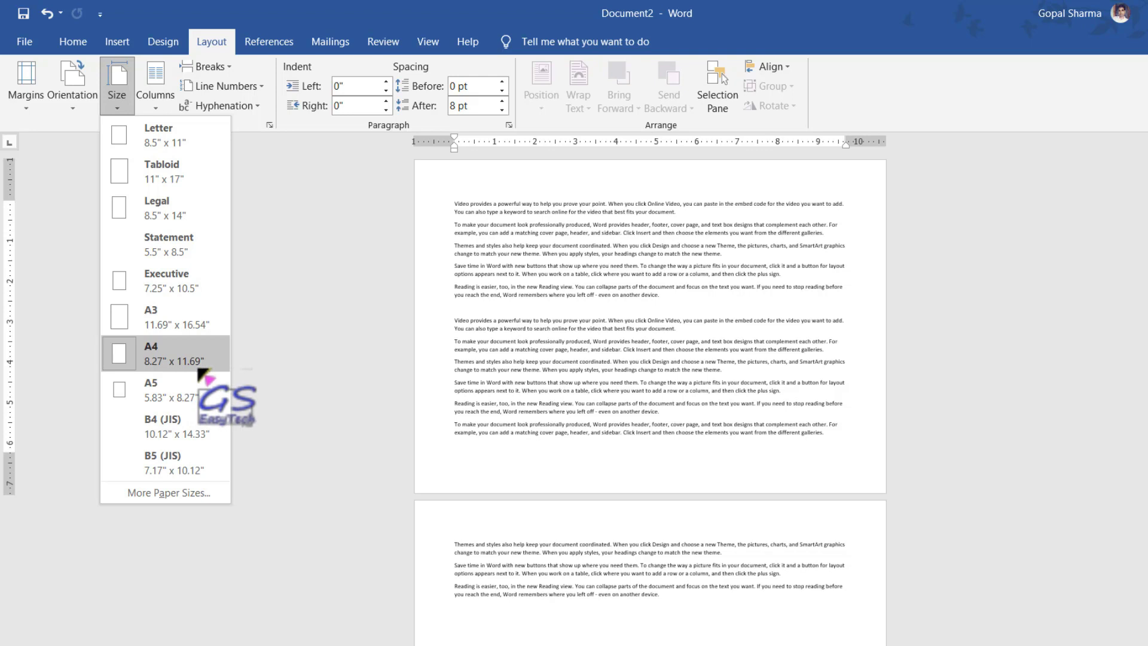
click(175, 213)
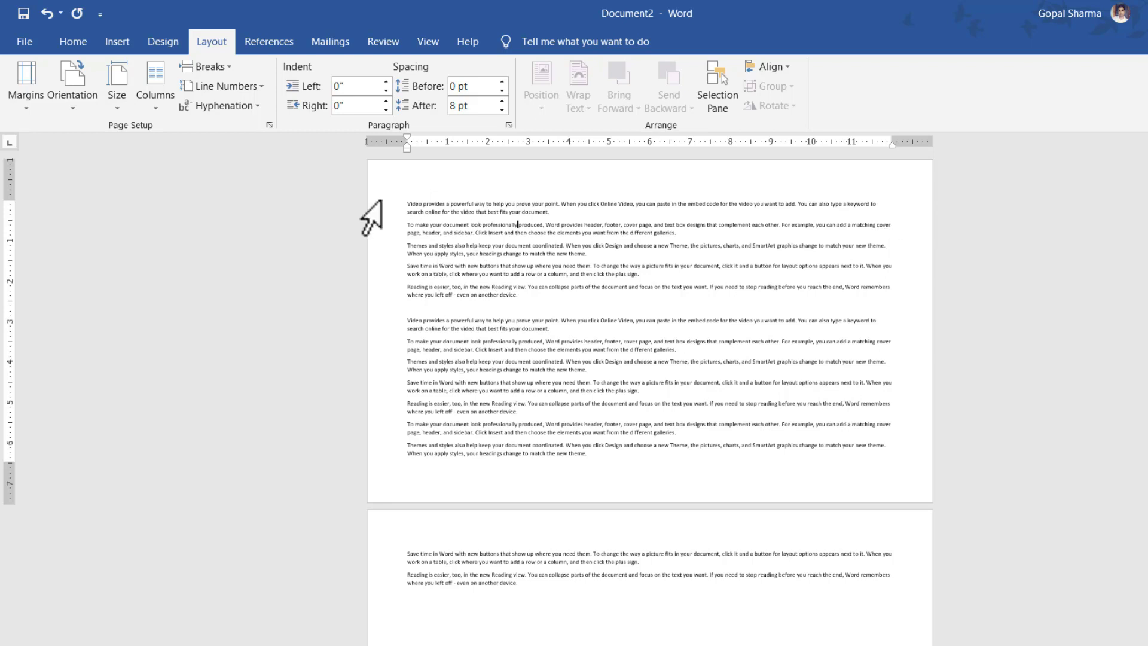
click(117, 98)
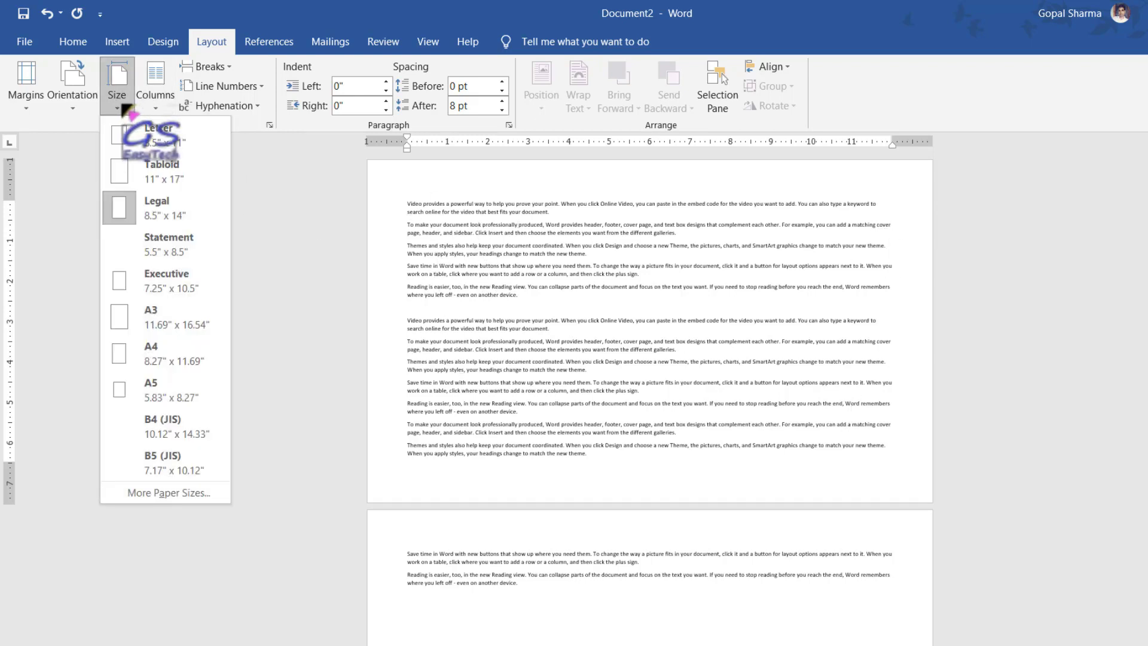
click(170, 397)
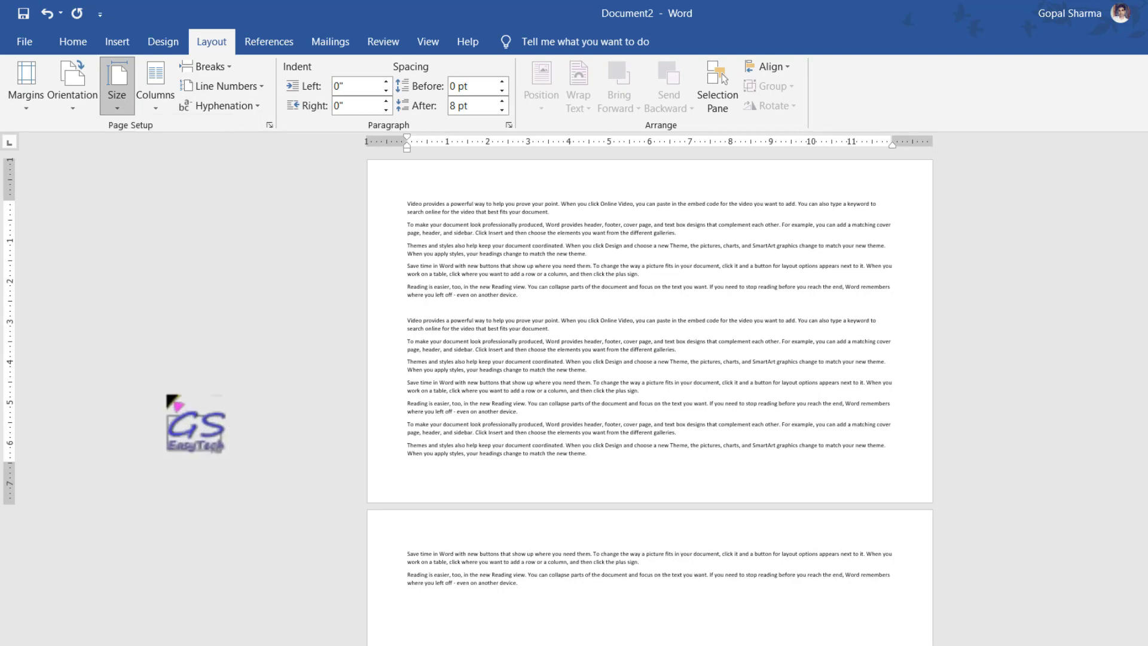
scroll(612, 302, down, 10)
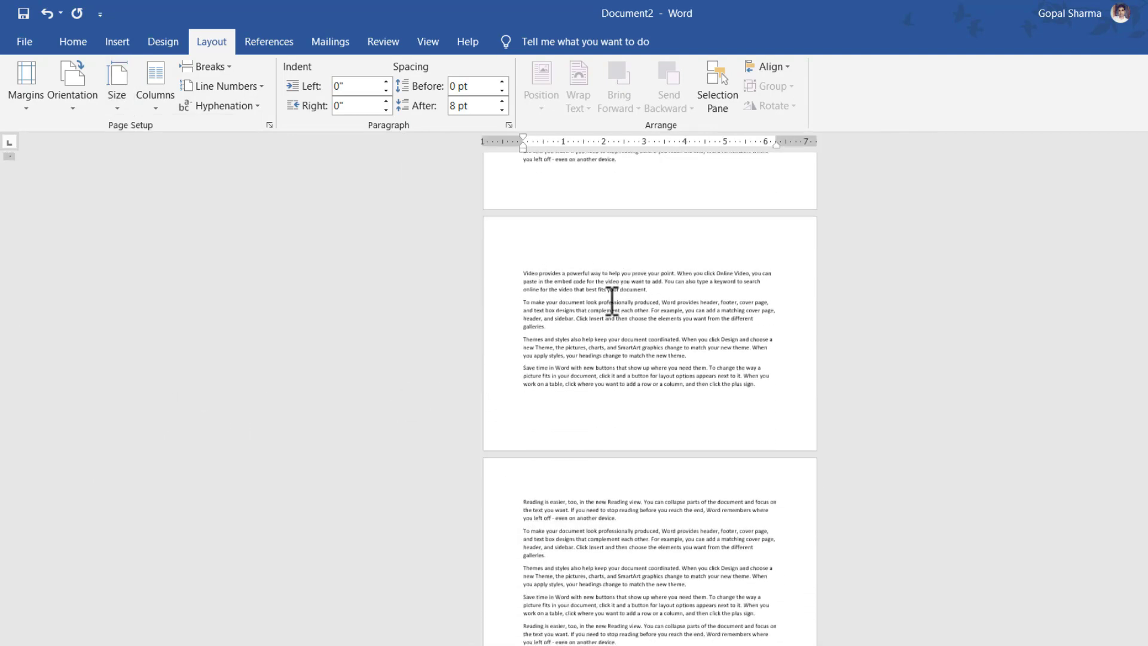
scroll(626, 498, up, 8)
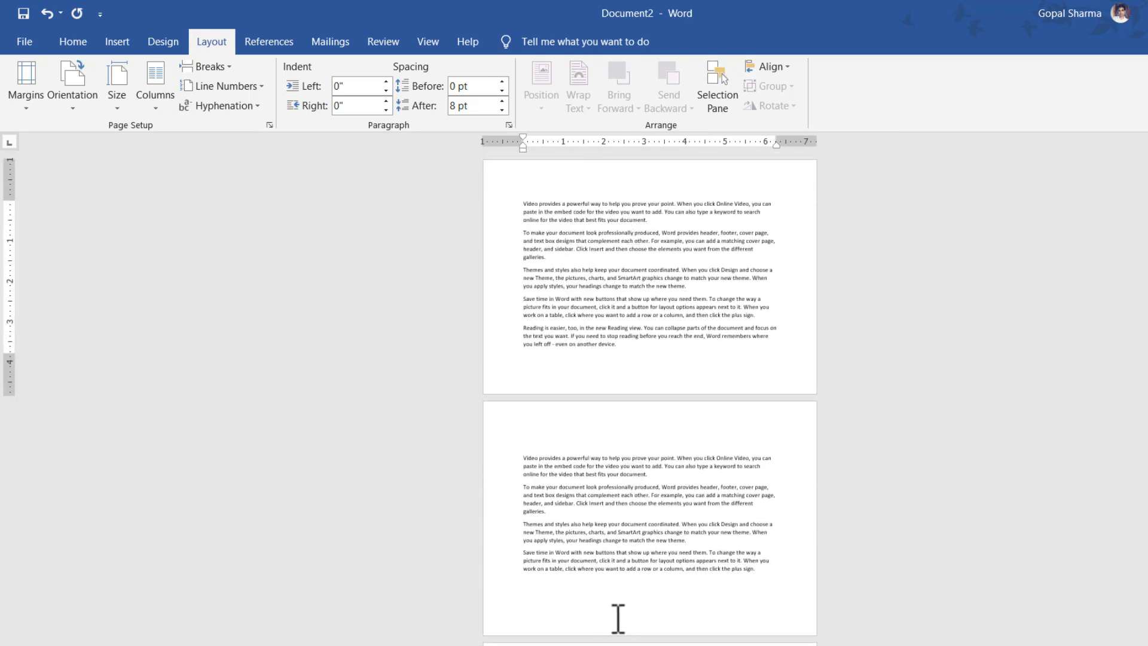
Set the document's paper size to A4 (8.27" x 11.69") and look over the resulting pages
click(115, 105)
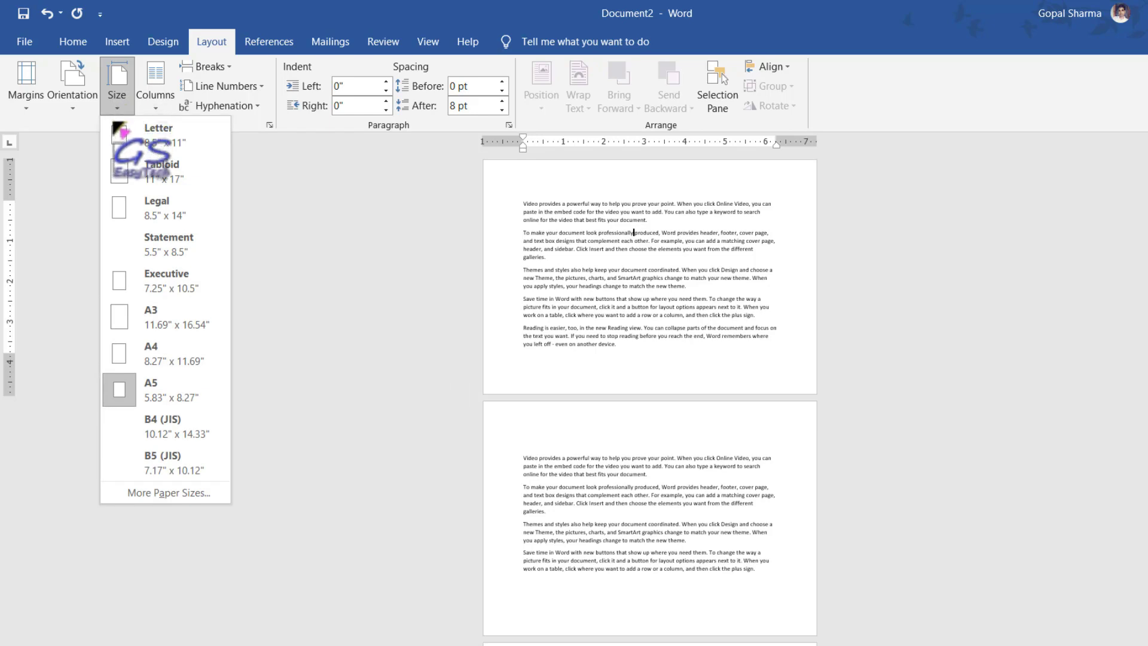
click(176, 352)
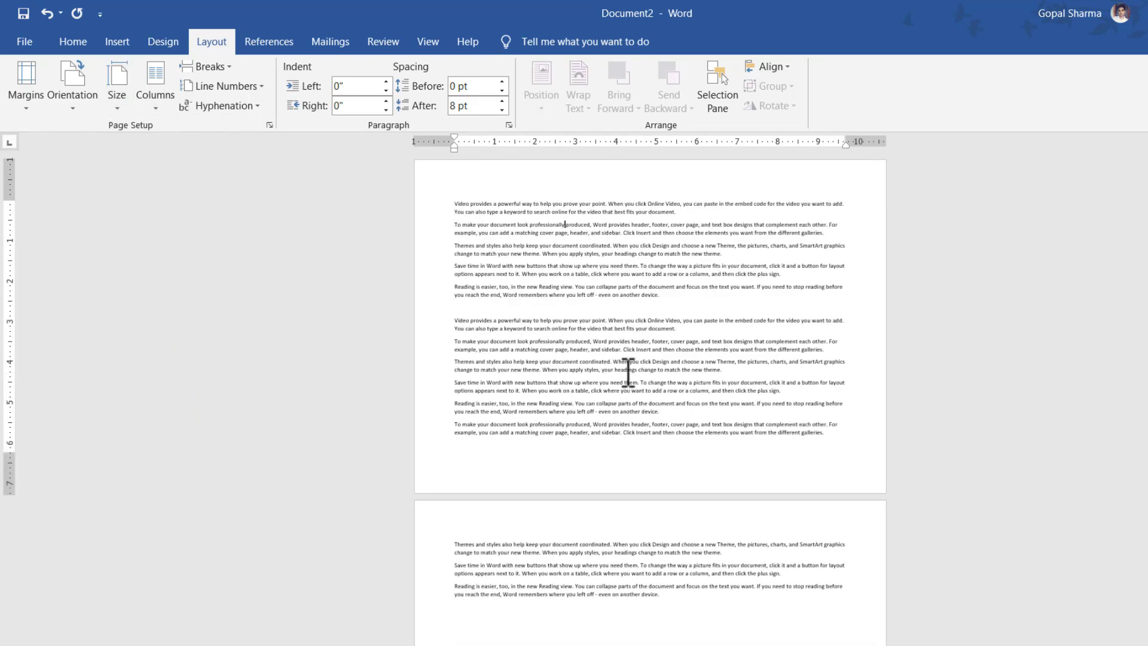
scroll(640, 358, down, 3)
scroll(629, 469, up, 3)
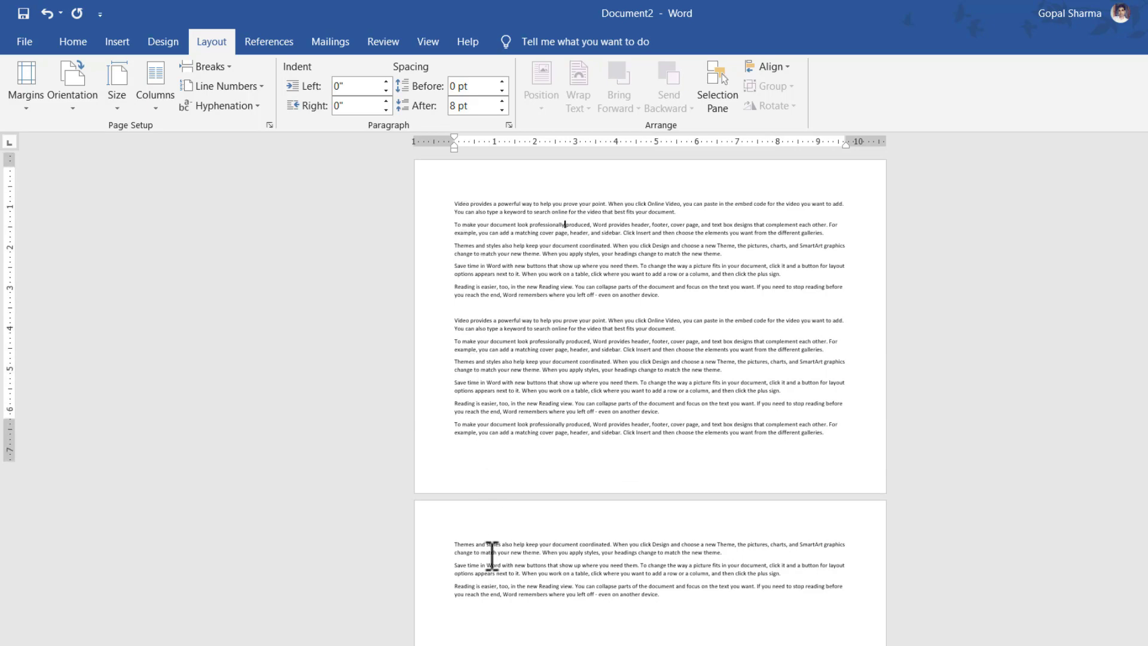
scroll(474, 515, down, 3)
scroll(550, 353, up, 3)
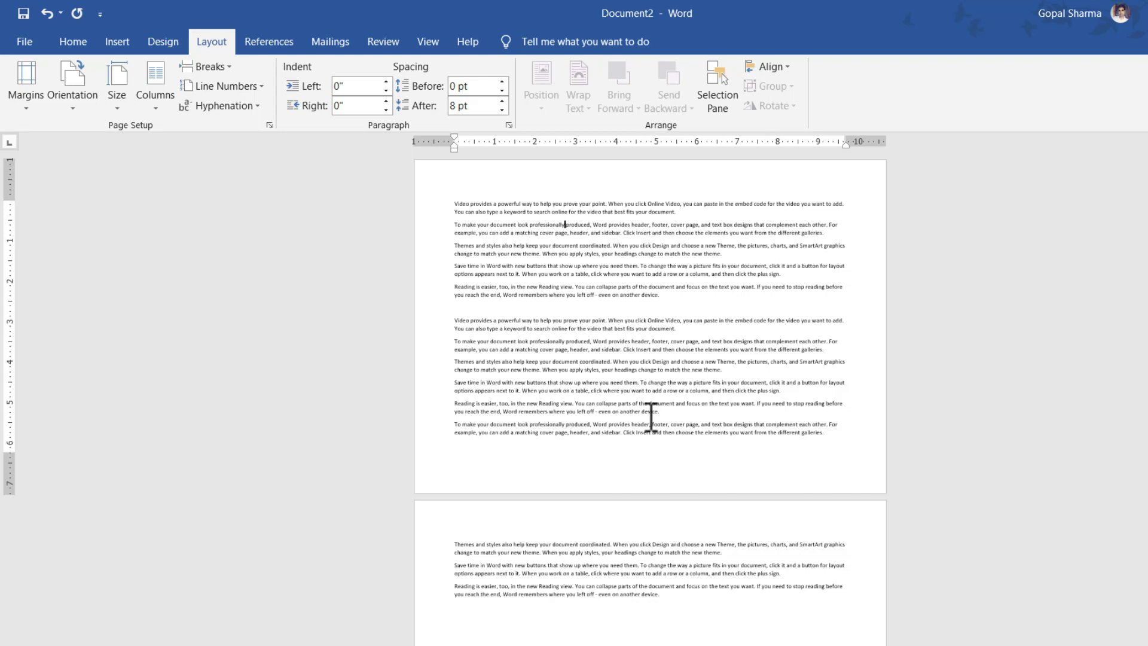
click(115, 108)
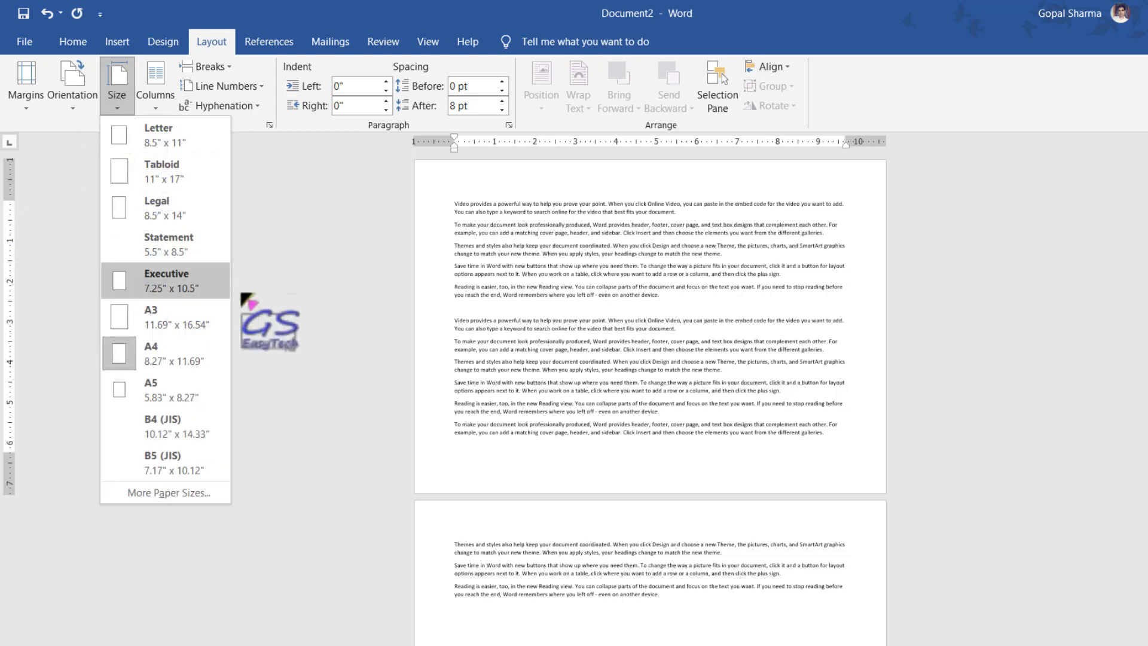
click(713, 378)
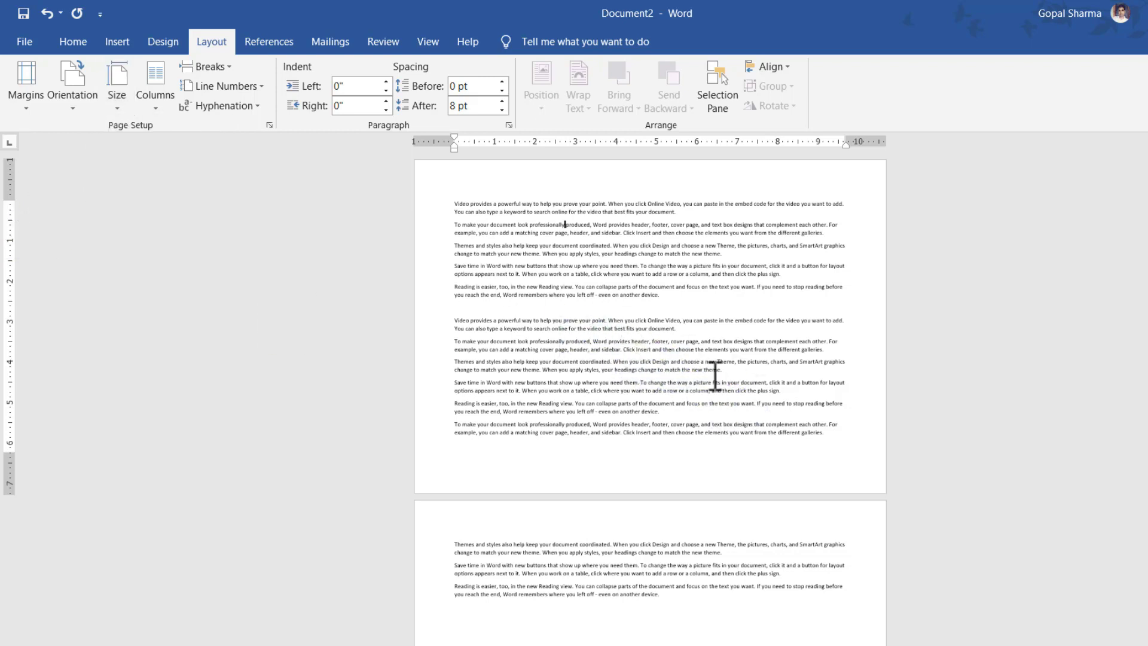